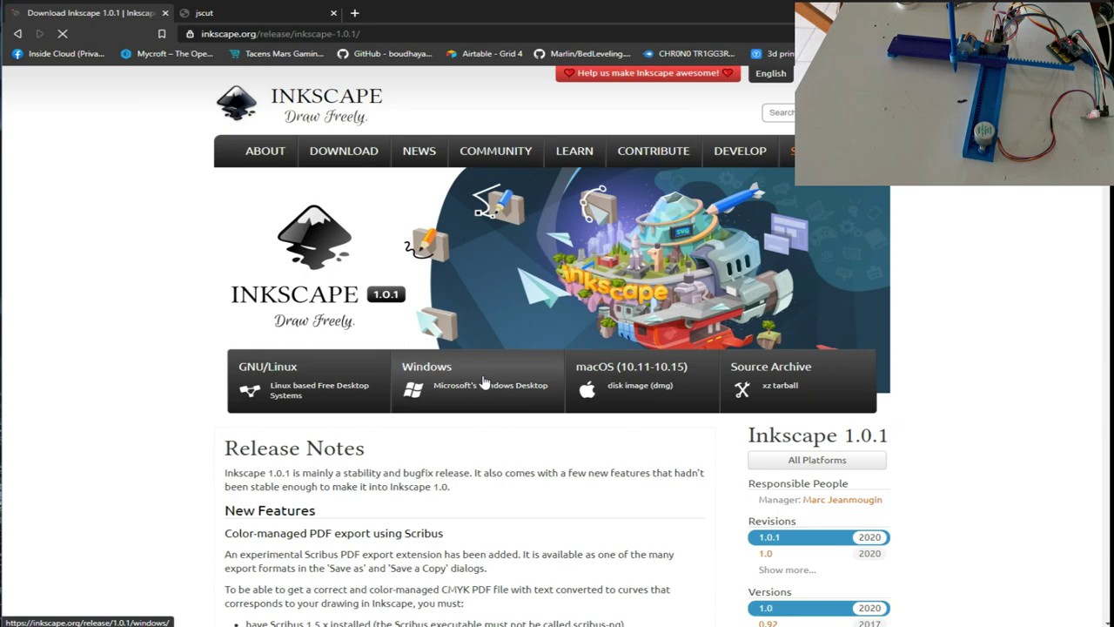
Request the Windows 64-bit .exe installer of Inkscape 1.0.1 from the download page, and cancel the download.
click(484, 381)
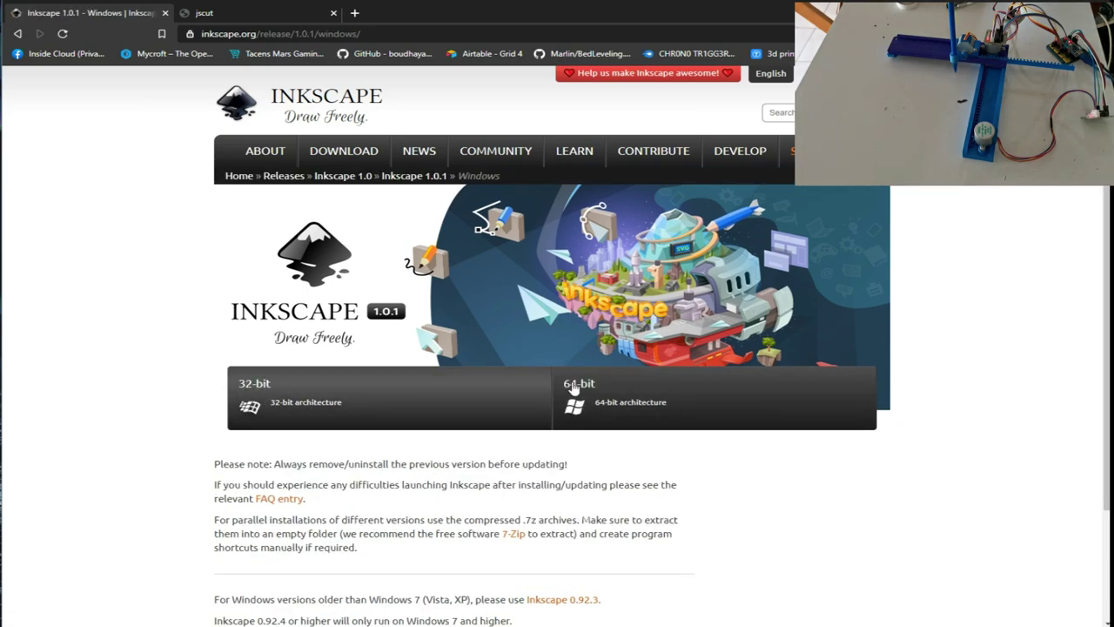
click(658, 401)
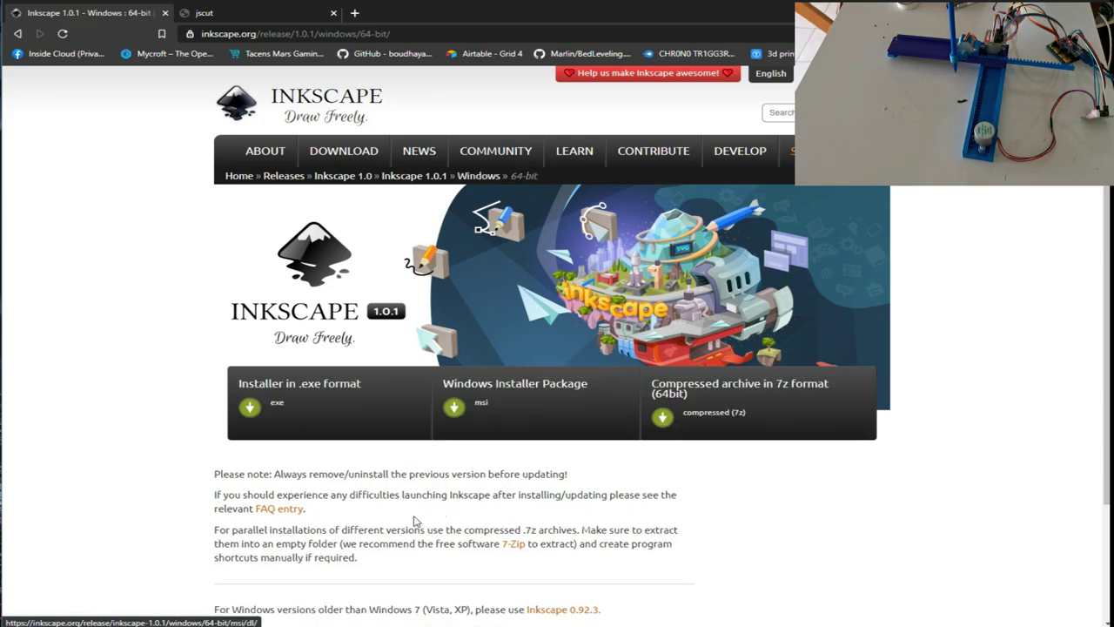
click(296, 389)
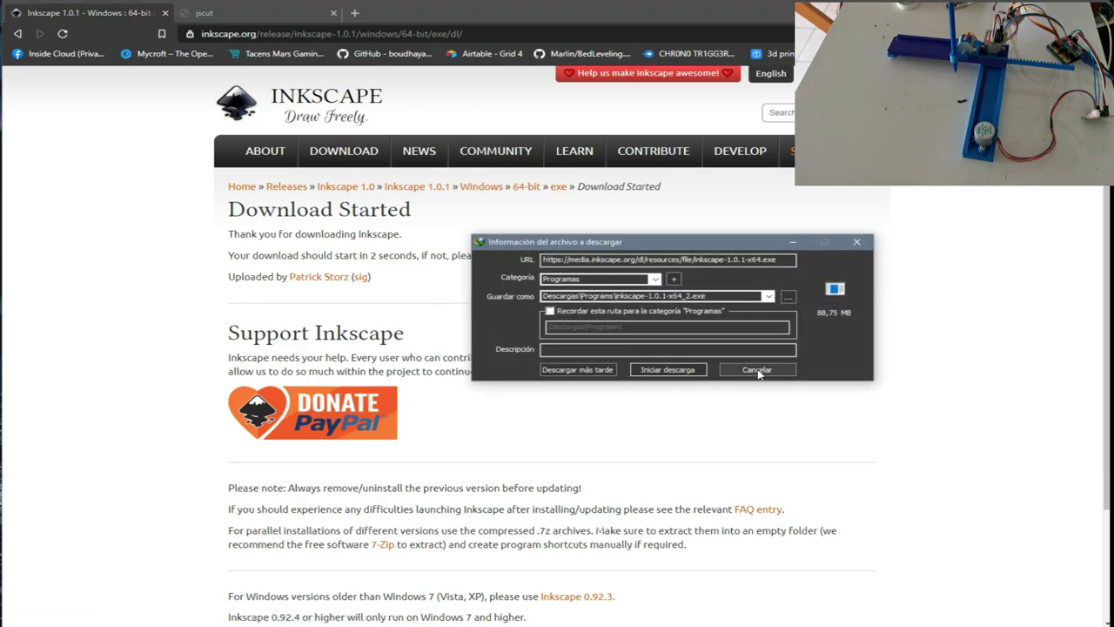
click(756, 369)
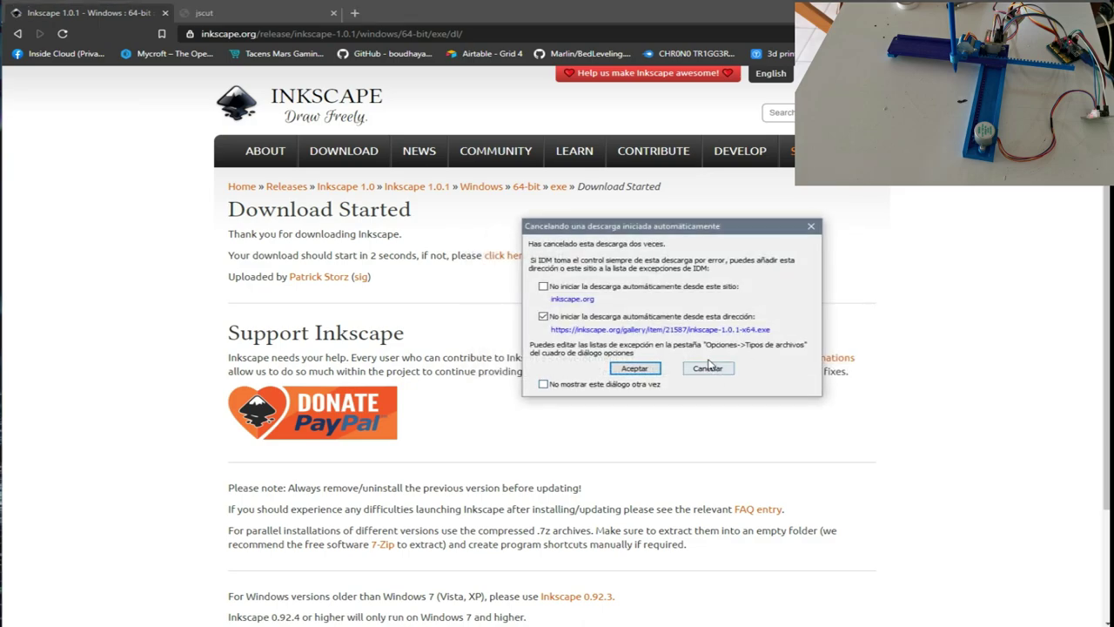
click(709, 369)
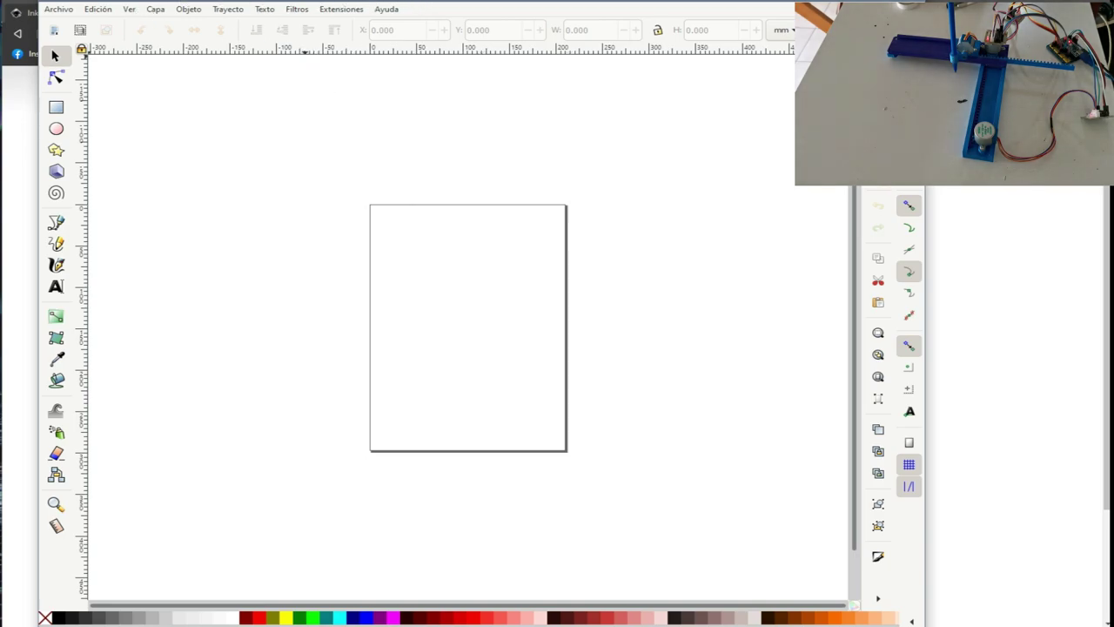
Switch to Inkscape and set the new document's custom page size to 8 cm wide by 8 cm high.
mouse_move(443, 2)
mouse_down()
mouse_move(443, 83)
mouse_move(443, 4)
mouse_up()
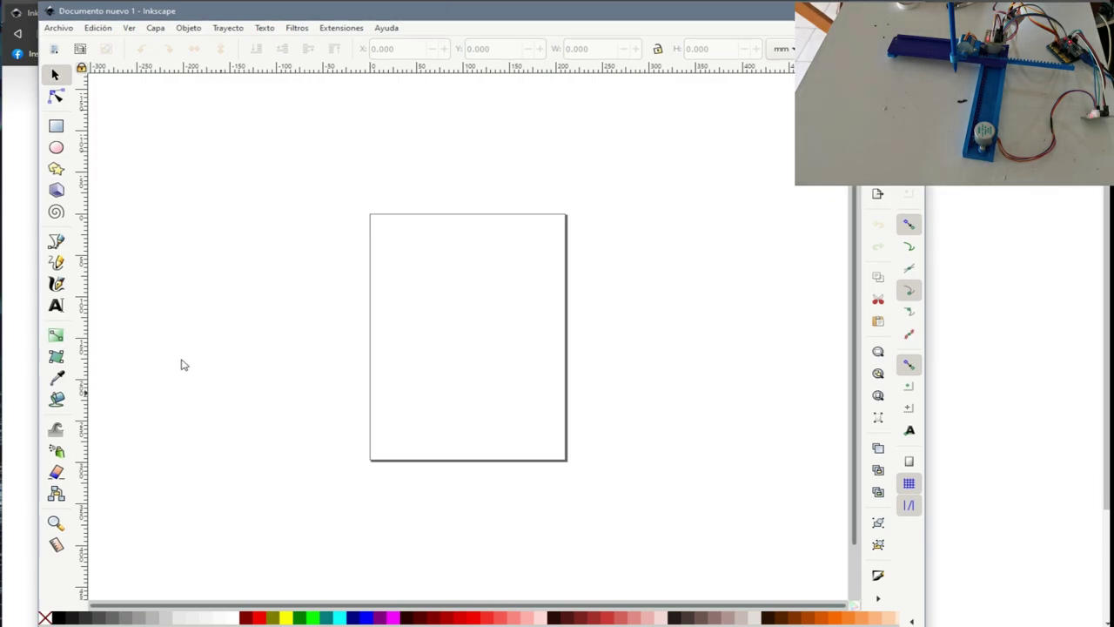
click(69, 30)
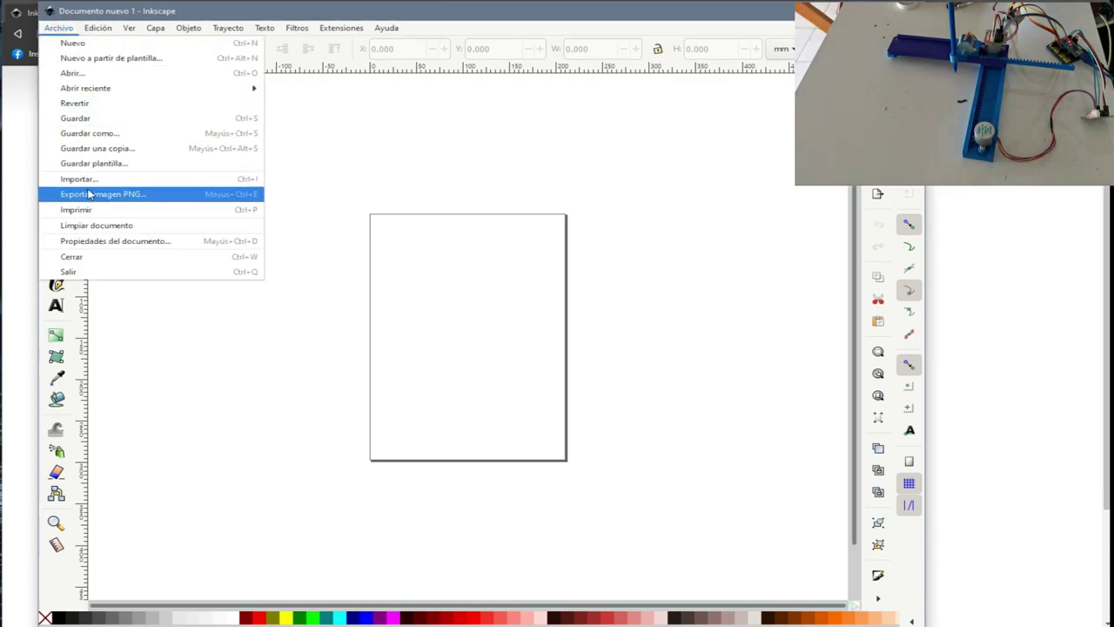
click(146, 244)
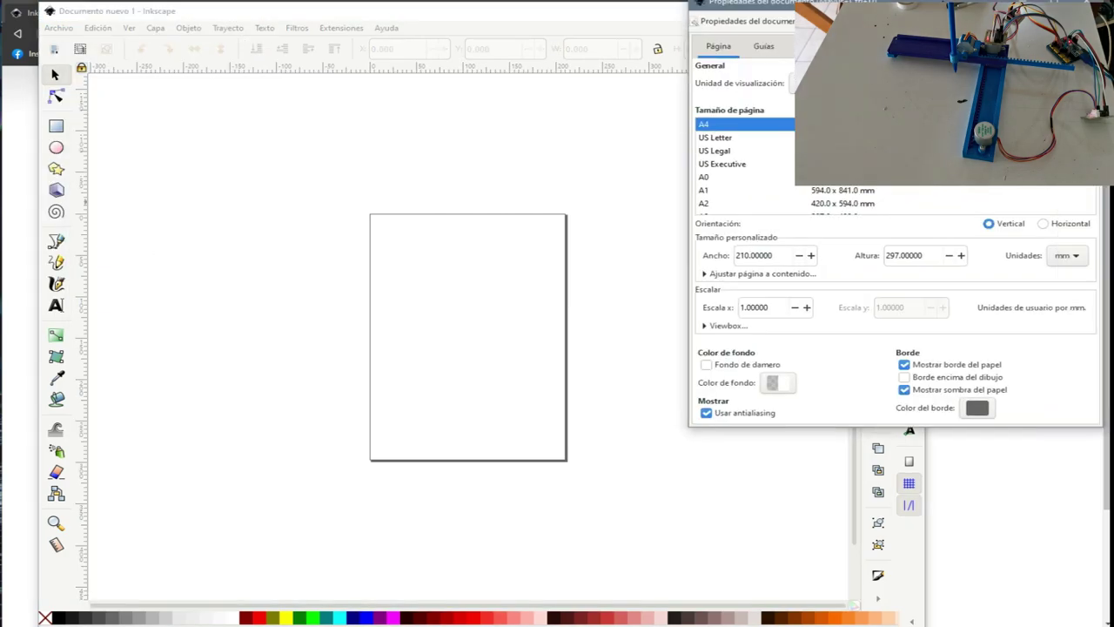
click(733, 327)
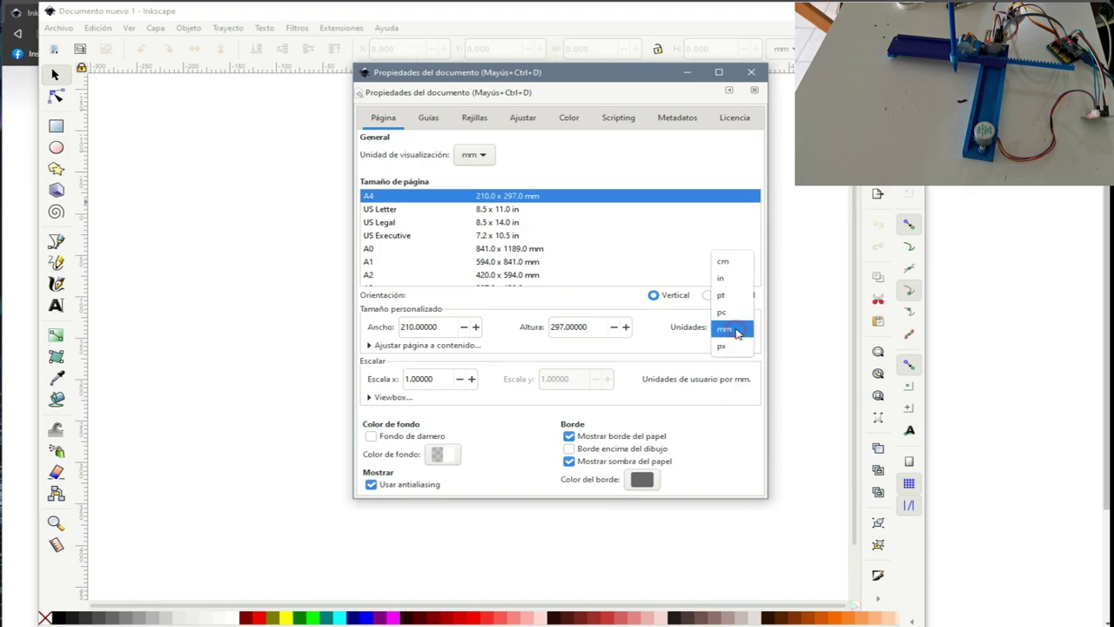
click(727, 259)
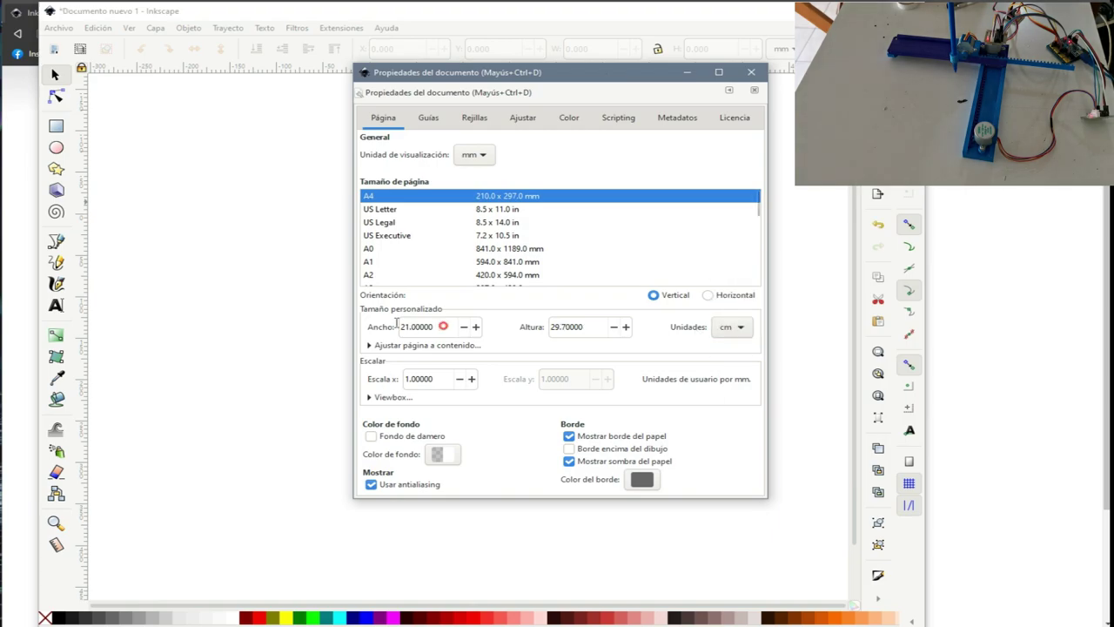
double_click(399, 326)
text(8)
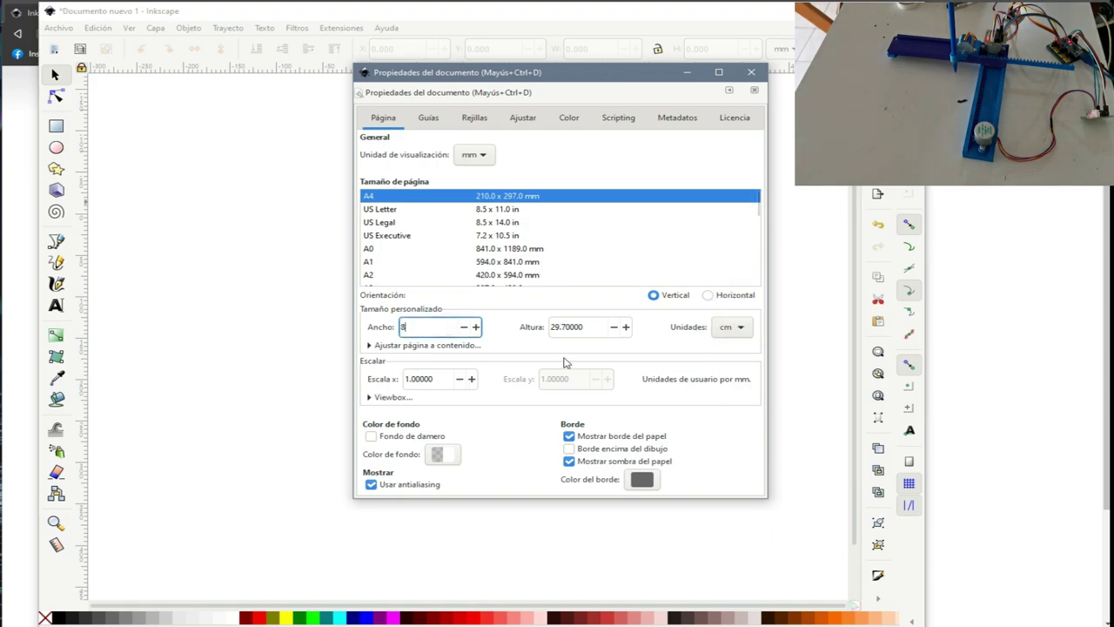
double_click(595, 327)
text(8)
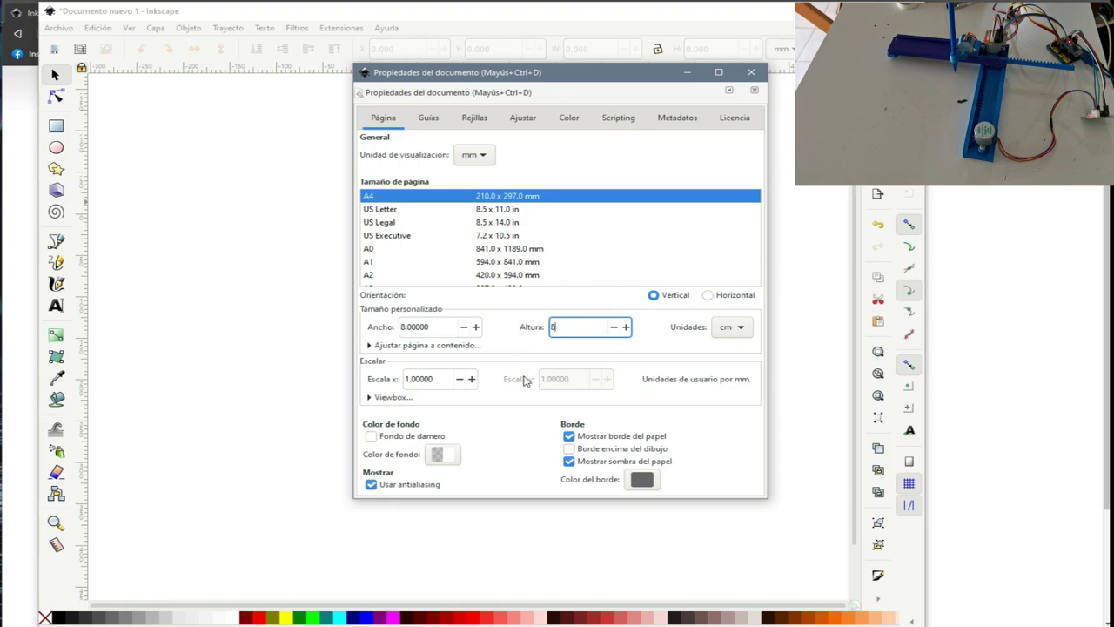
key(Return)
click(751, 72)
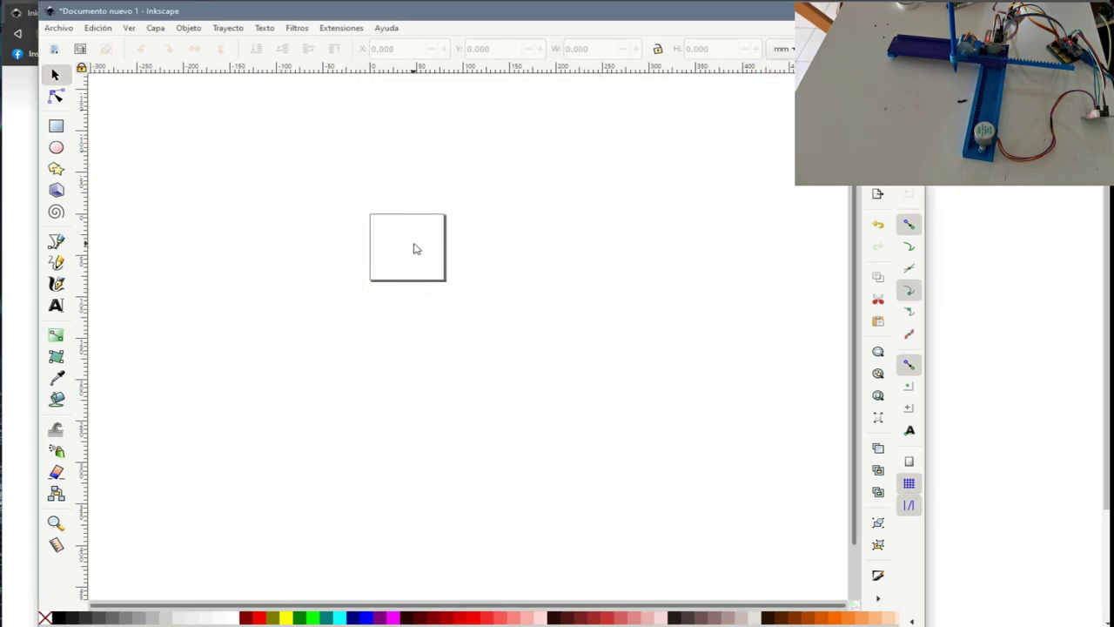
Import the waving Pikachu image (dibujo_de_pikachu_saludando_kawaii_ideal_…) from the CNC Mini Plotter folder as an embedded bitmap with resolution taken from the file.
scroll(414, 249, up, 5)
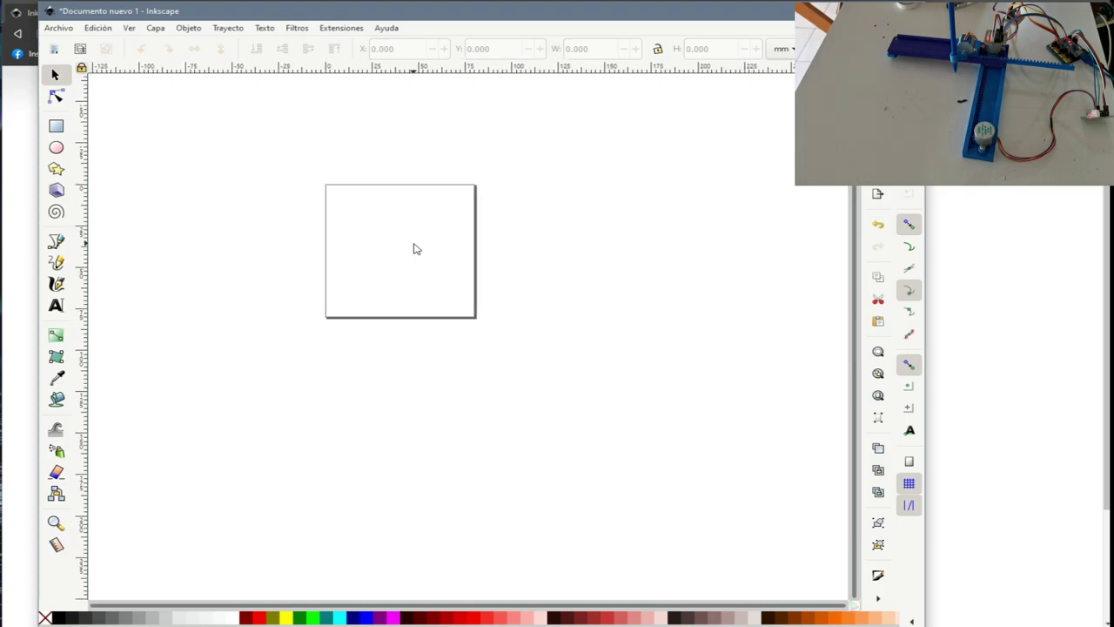
scroll(415, 249, down, 2)
scroll(319, 252, up, 1)
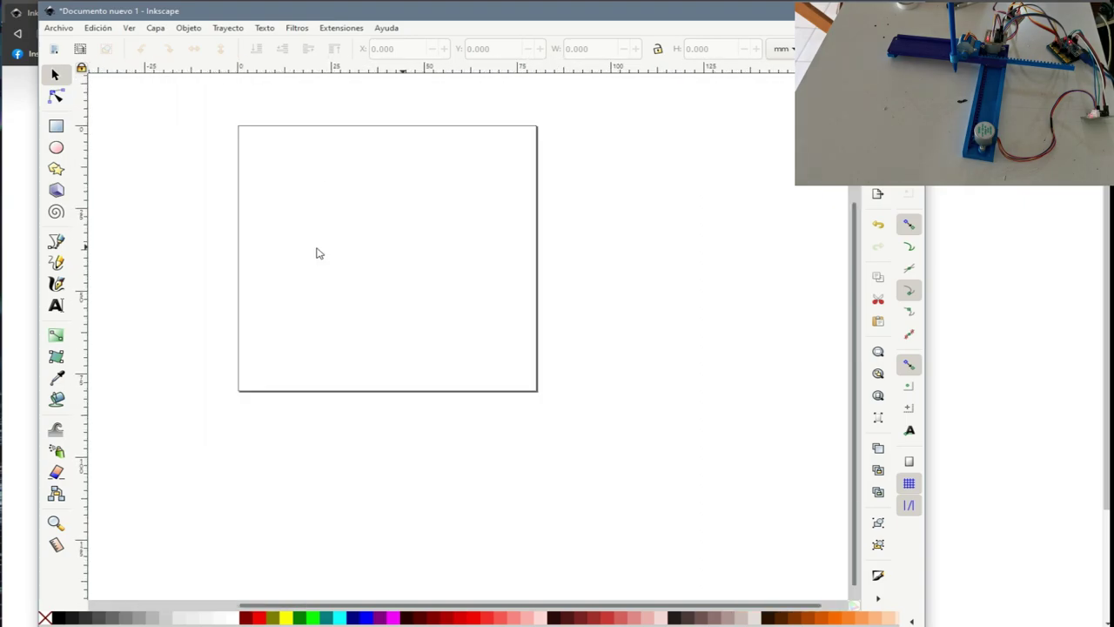
scroll(234, 254, up, 2)
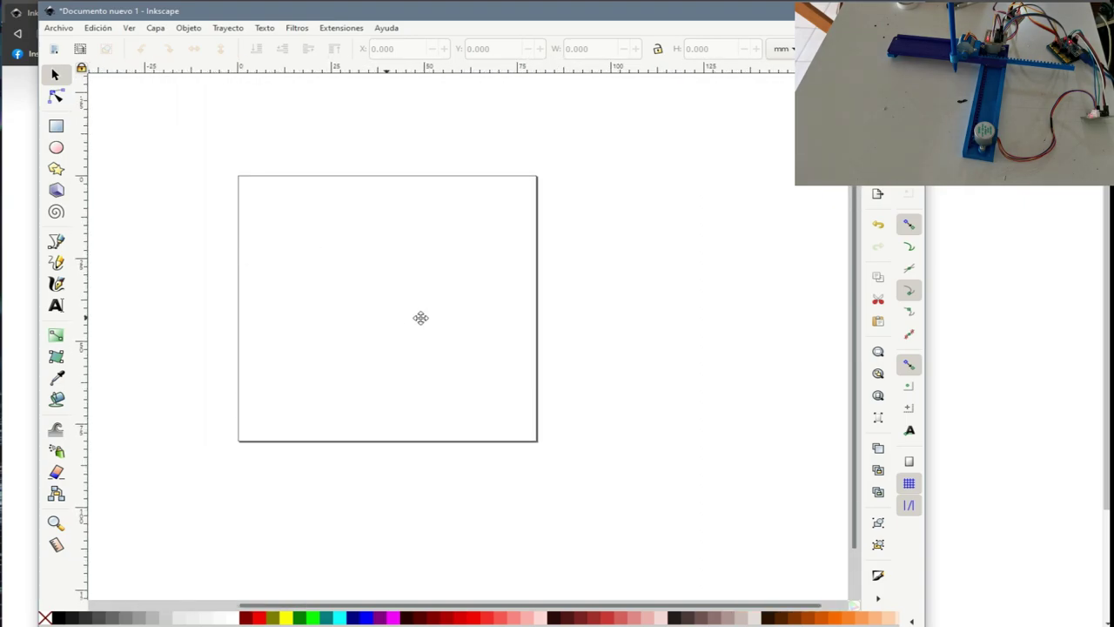
drag(421, 316, 459, 343)
click(66, 29)
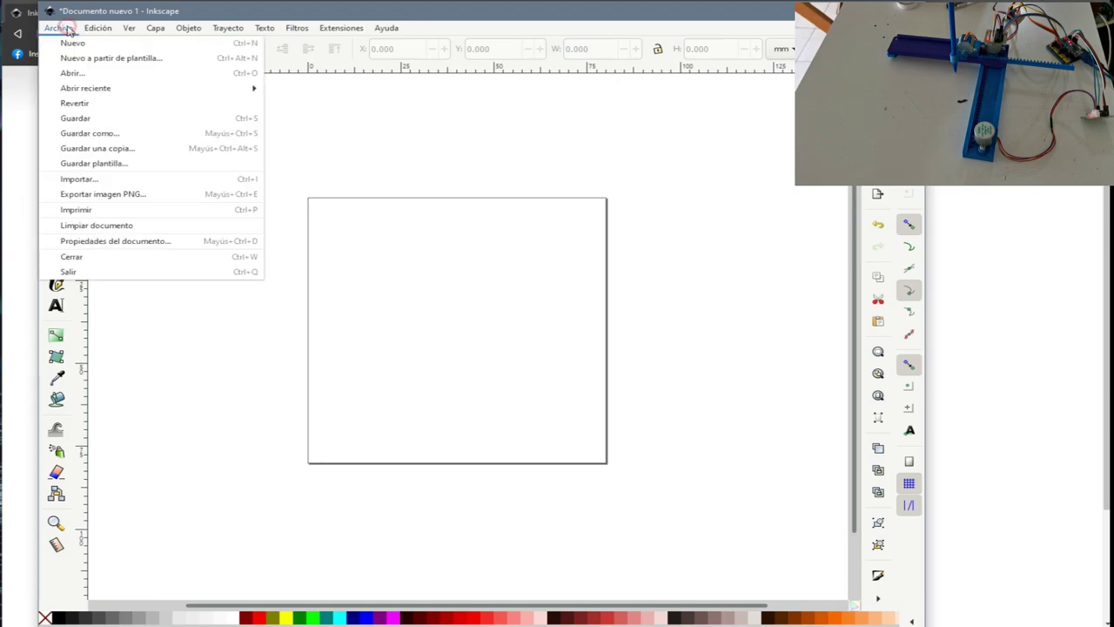
click(104, 179)
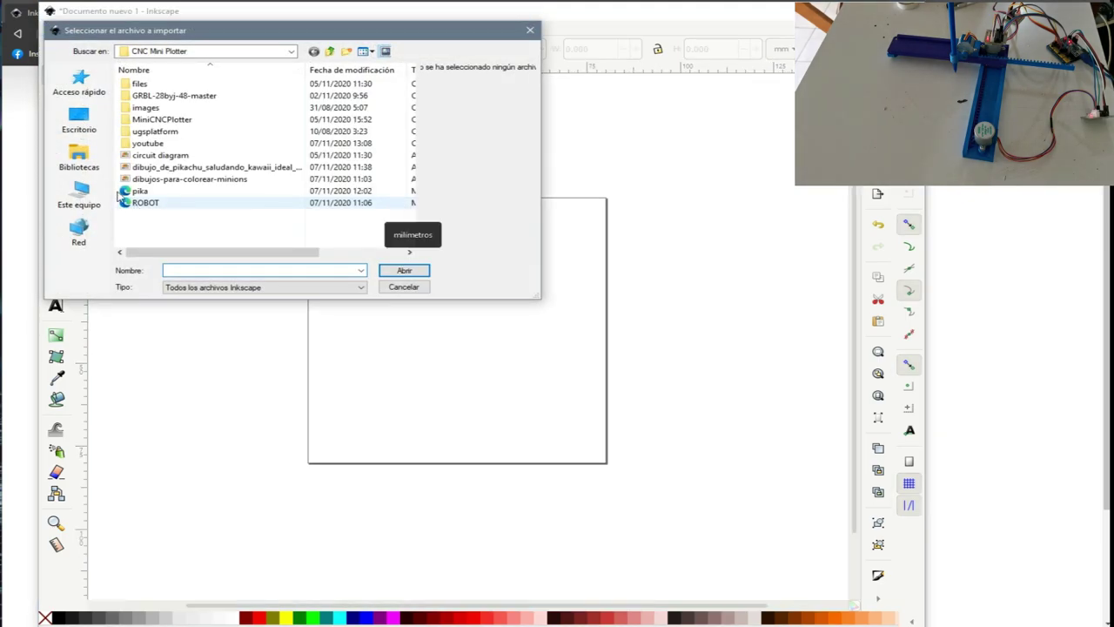
click(211, 178)
click(190, 155)
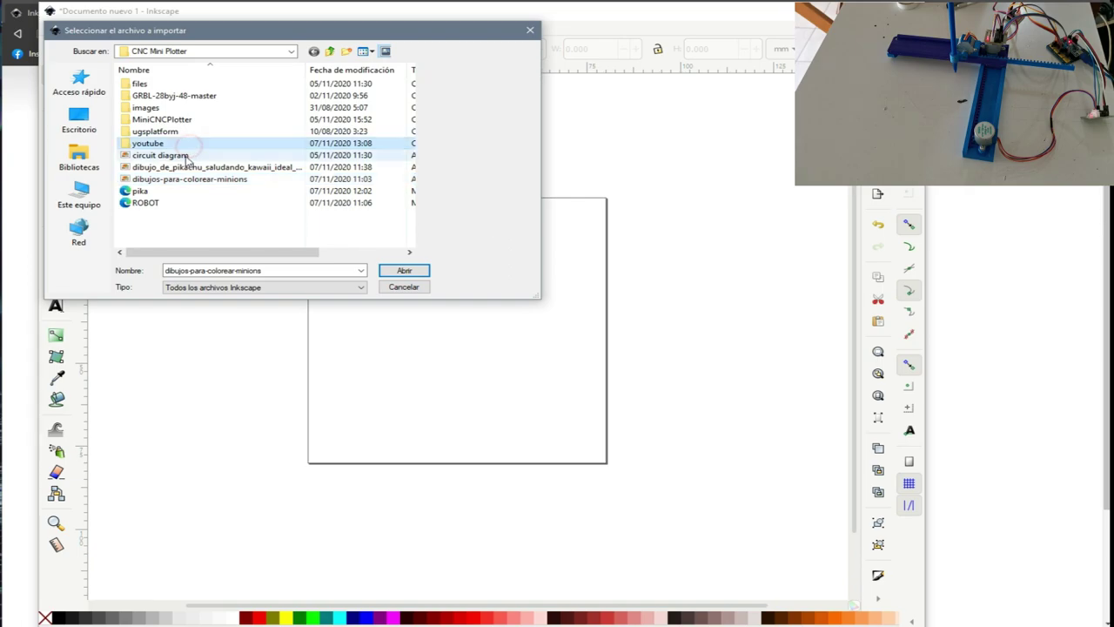
click(248, 168)
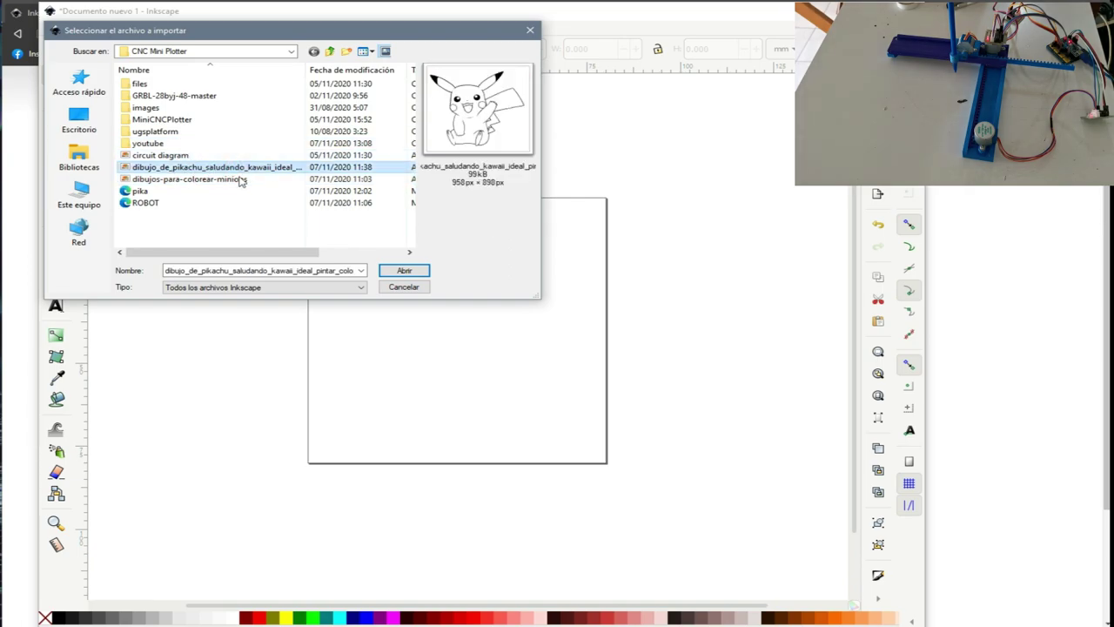
click(402, 271)
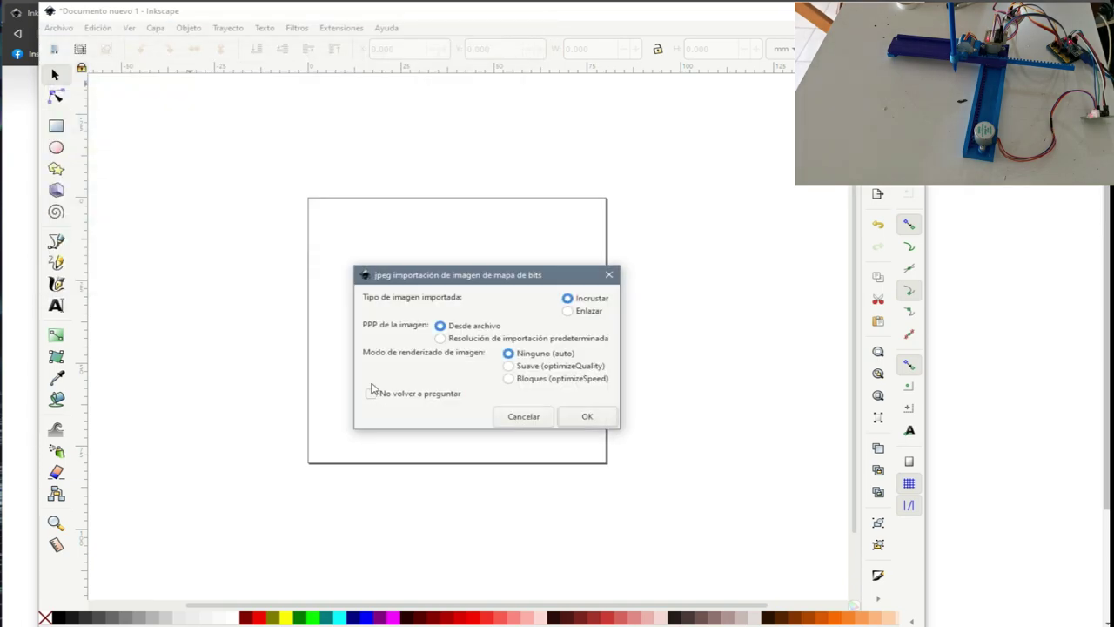
click(577, 416)
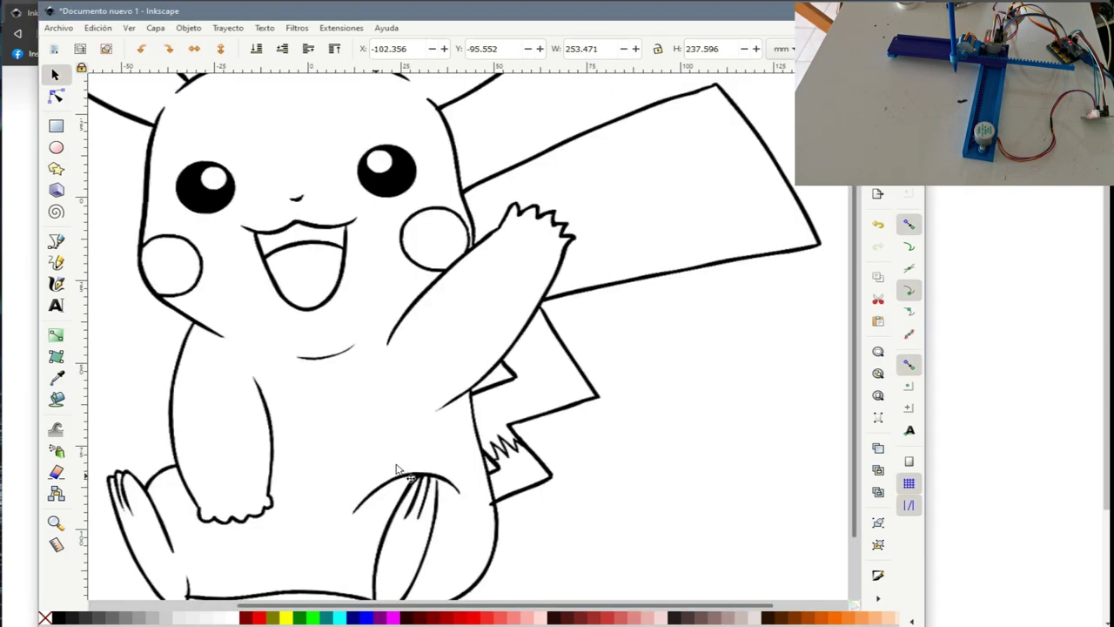
Scale the imported Pikachu bitmap proportionally to about 74 × 70 mm and place it inside the page borders.
ctrl+scroll(528, 364, down, 3)
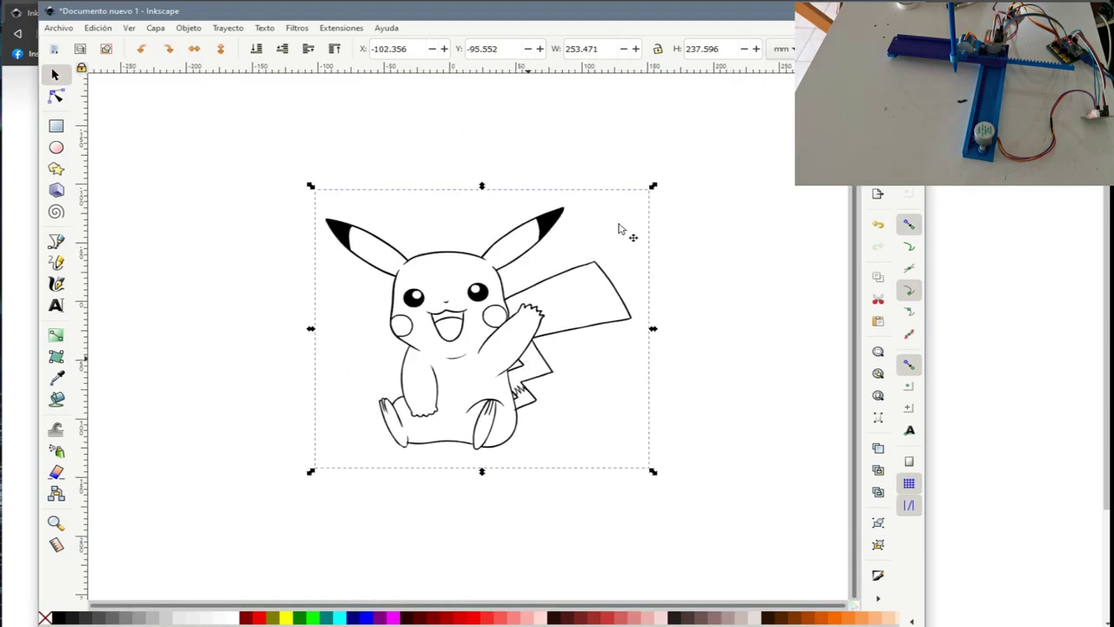
drag(654, 185, 416, 382)
drag(373, 436, 526, 353)
ctrl+scroll(514, 343, up, 4)
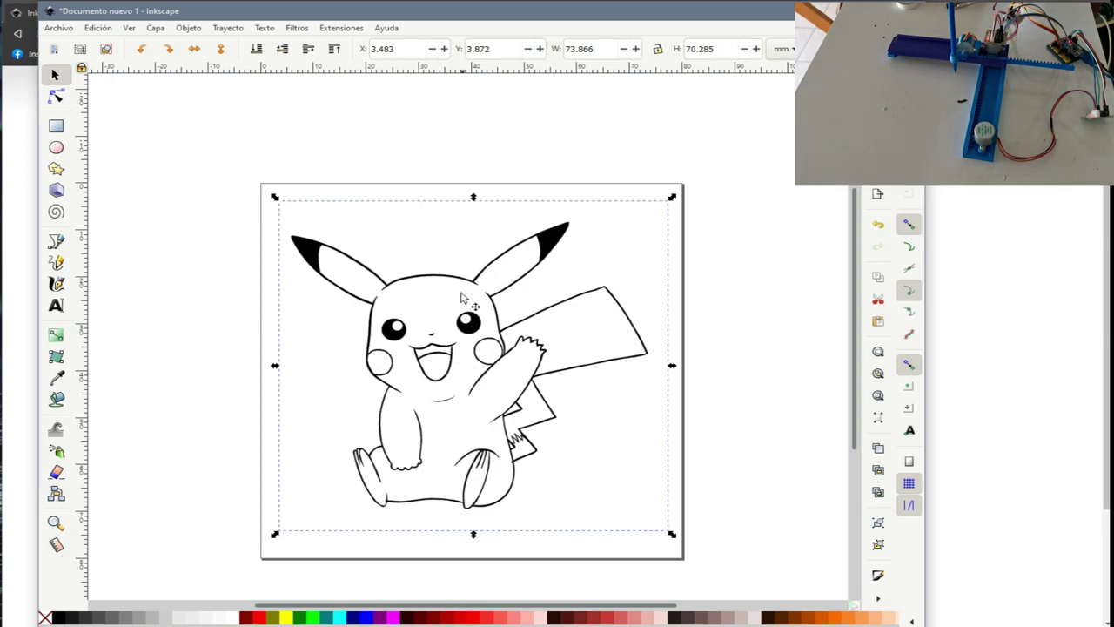
Trace the Pikachu bitmap into a vector path using the default tracing settings.
click(228, 28)
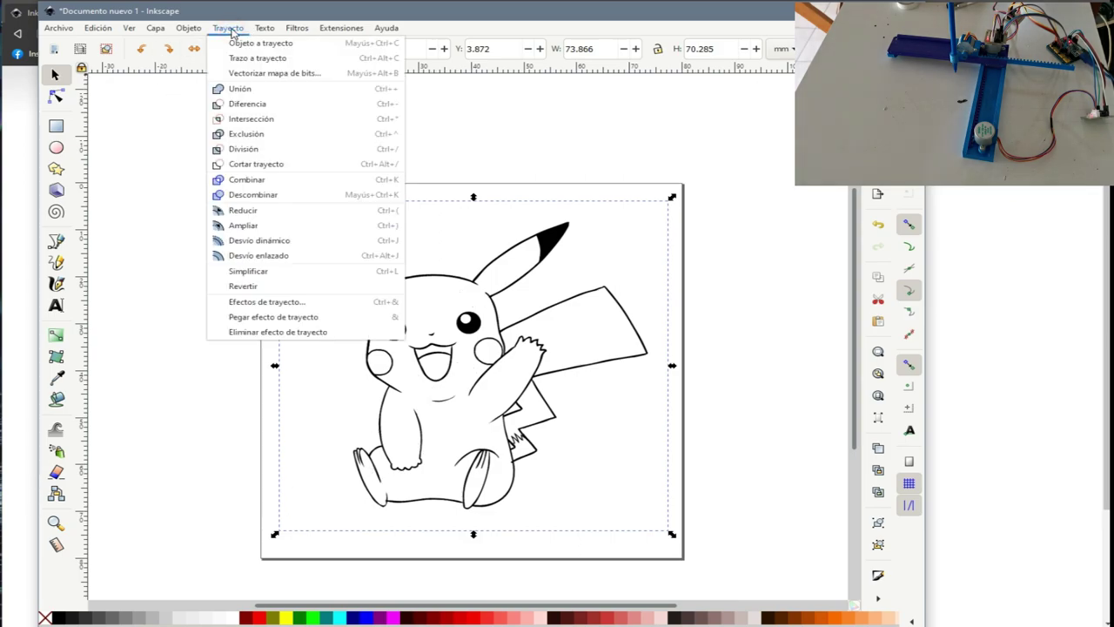
click(277, 73)
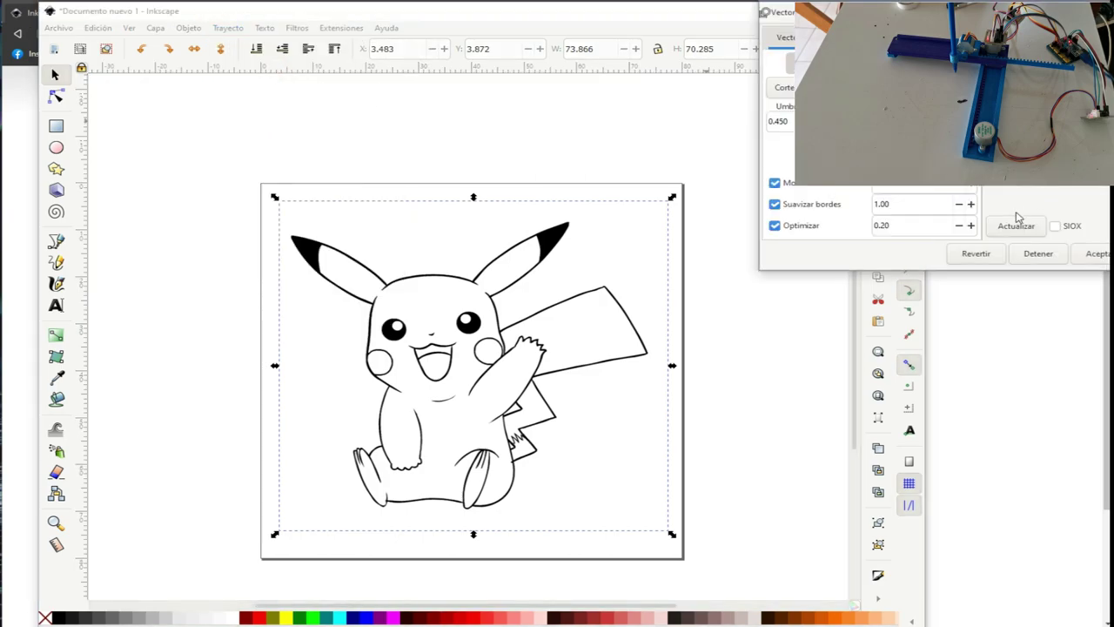
click(1024, 228)
click(1098, 255)
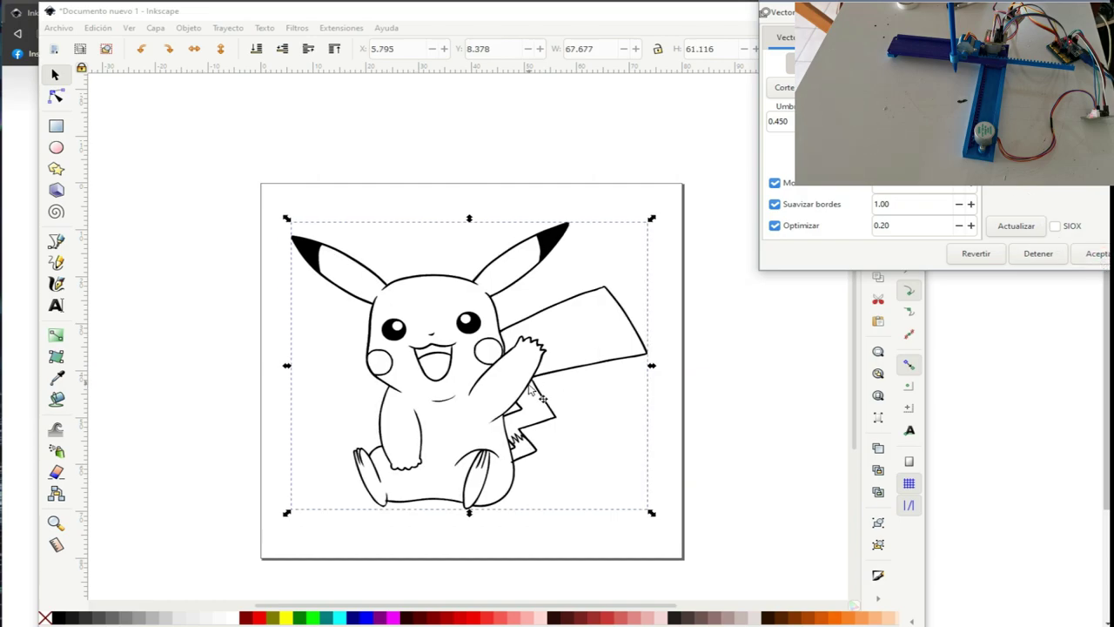
Separate the two overlapping drawings, moving the traced vector toward the upper left and the original bitmap toward the upper right.
drag(492, 355, 277, 260)
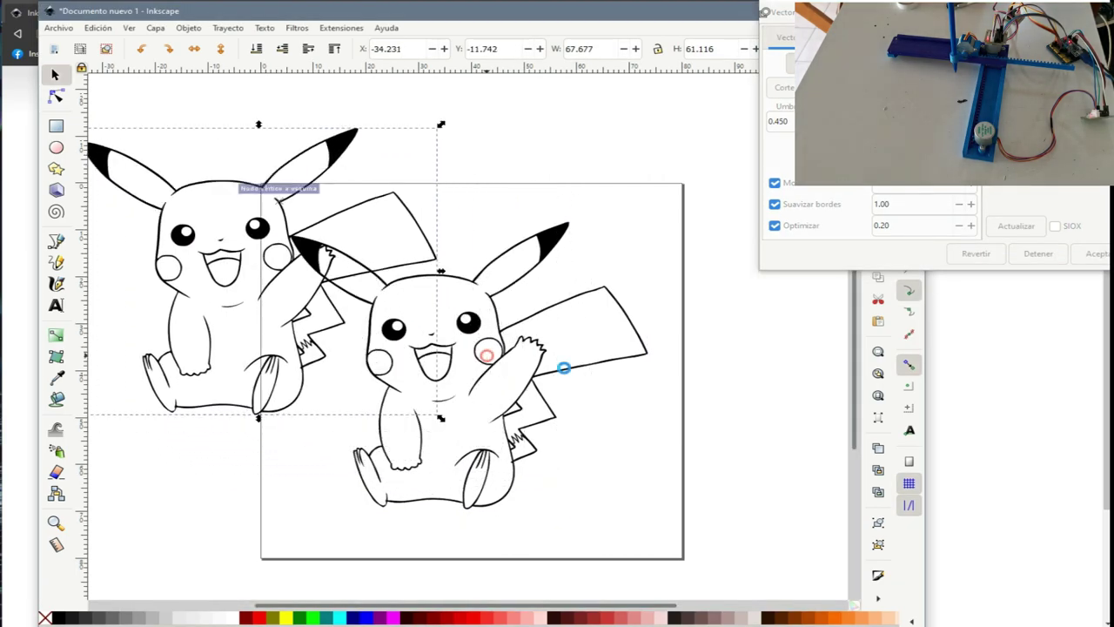
mouse_move(487, 352)
mouse_down()
mouse_move(668, 366)
mouse_move(635, 293)
mouse_move(578, 292)
mouse_up()
click(235, 321)
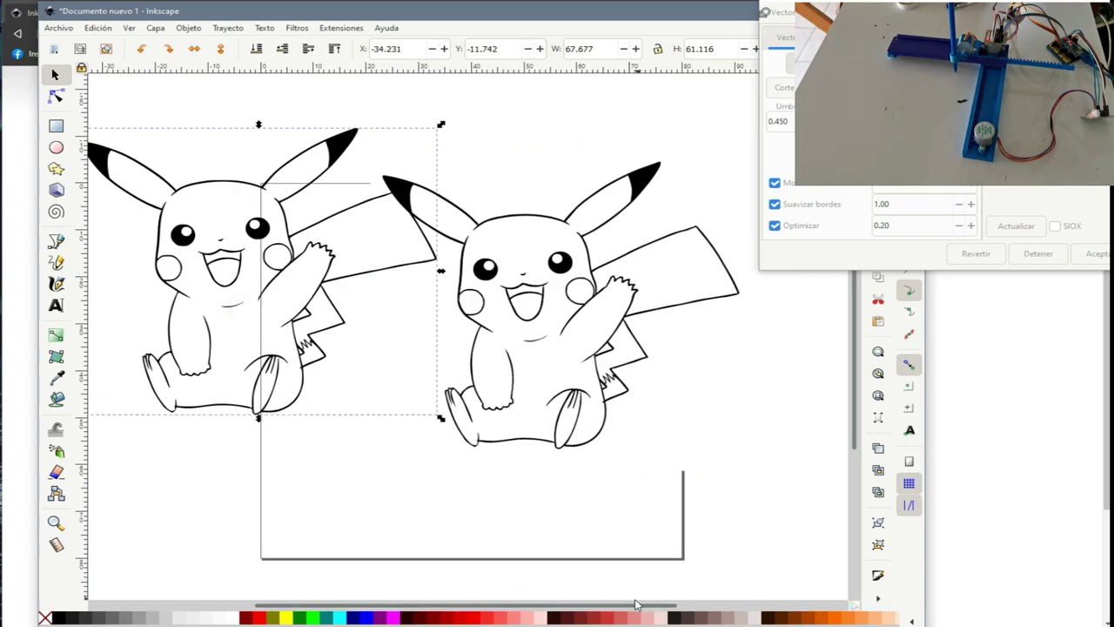
Close the bitmap tracing dialog, widen the window and move the traced Pikachu lower, to about X -40 mm, Y 10 mm.
drag(627, 609, 620, 610)
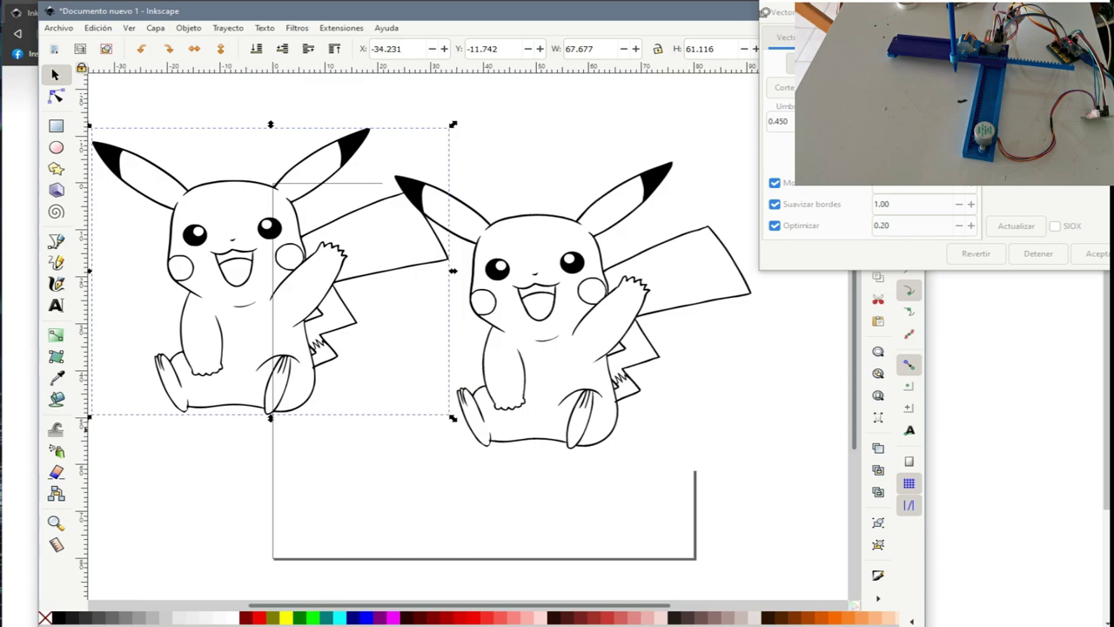
click(1098, 11)
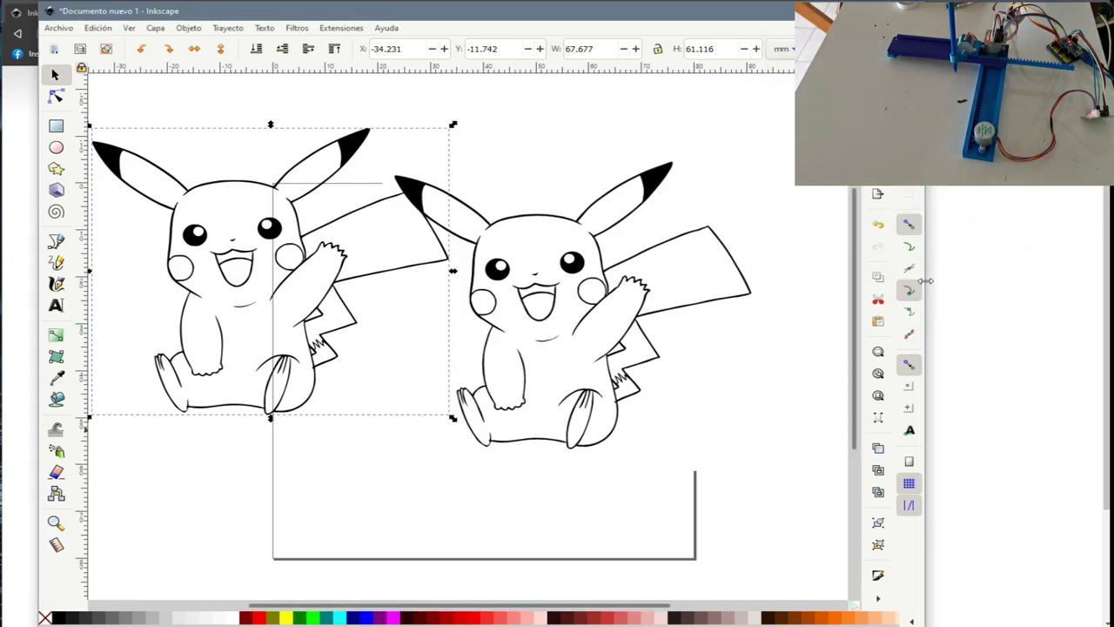
drag(928, 277, 1056, 278)
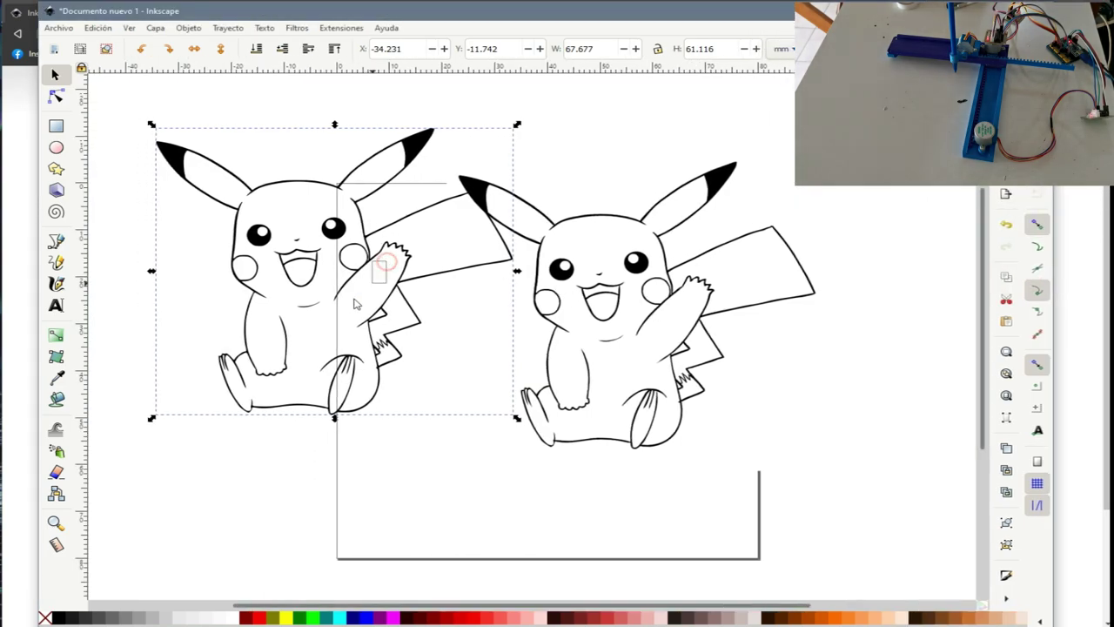
mouse_move(397, 280)
mouse_down()
mouse_move(332, 358)
mouse_move(370, 385)
mouse_up()
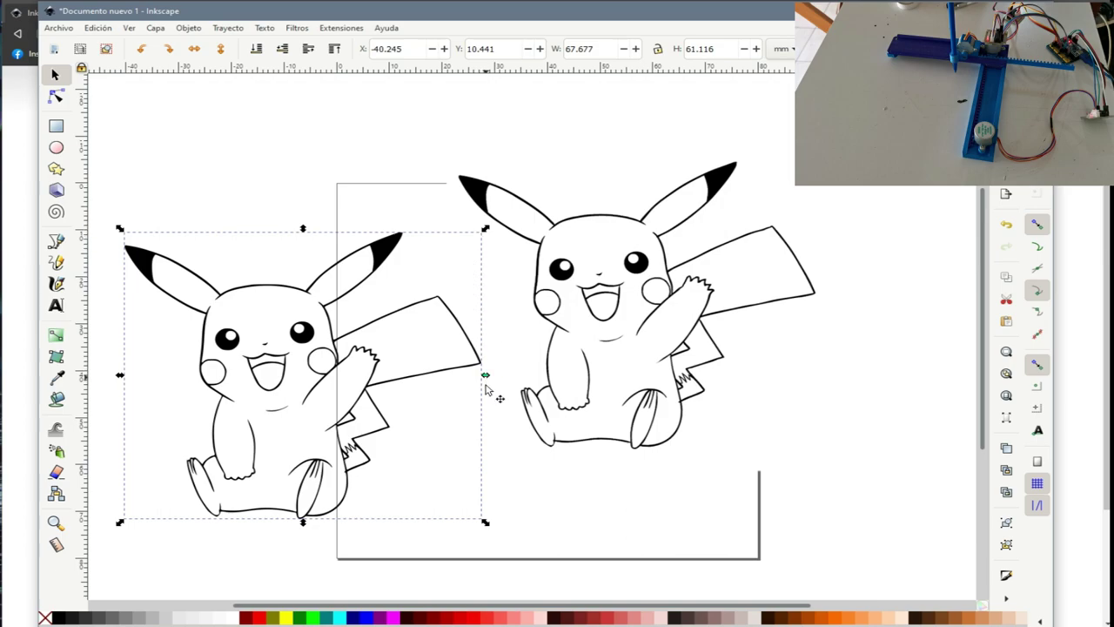
Delete the original Pikachu bitmap, keeping only the traced vector drawing.
click(677, 267)
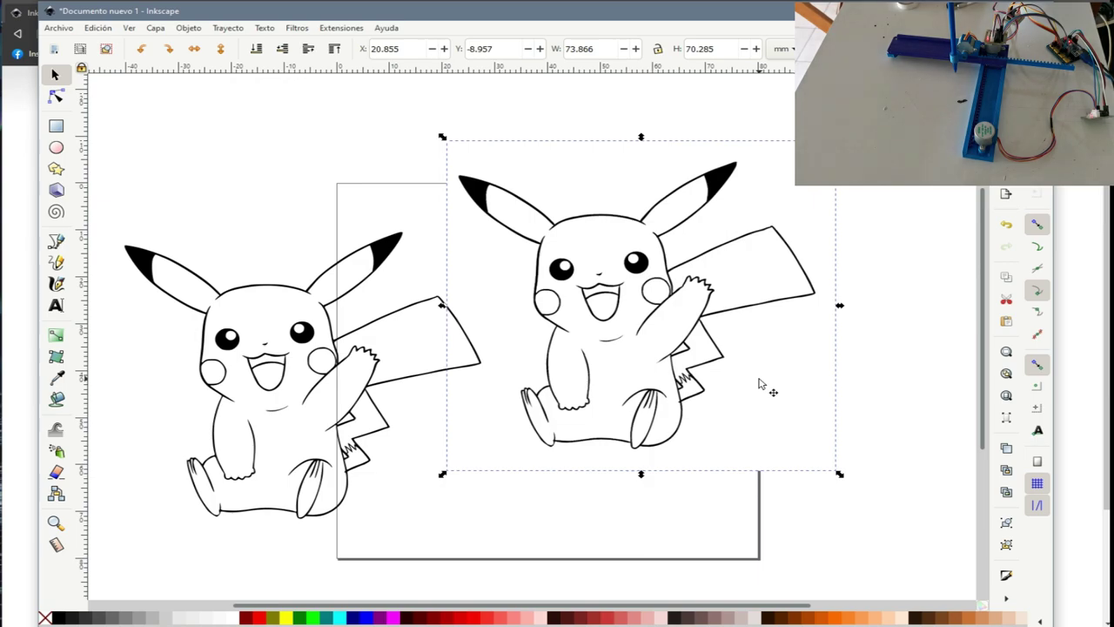
click(768, 301)
key(Delete)
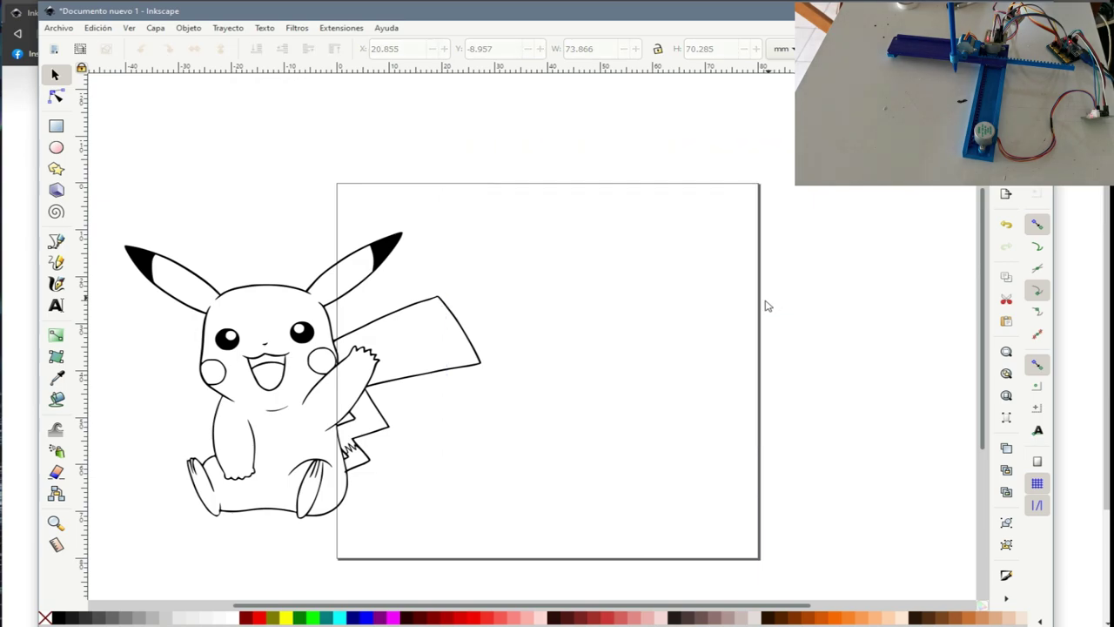
Move the Pikachu vector onto the page and enlarge it to about 70.6 × 67.3 mm, at about X 4.8 mm, Y 5.9 mm.
click(284, 285)
mouse_move(427, 284)
mouse_down()
mouse_move(547, 286)
mouse_move(514, 239)
mouse_move(517, 322)
mouse_move(517, 247)
mouse_move(548, 289)
mouse_up()
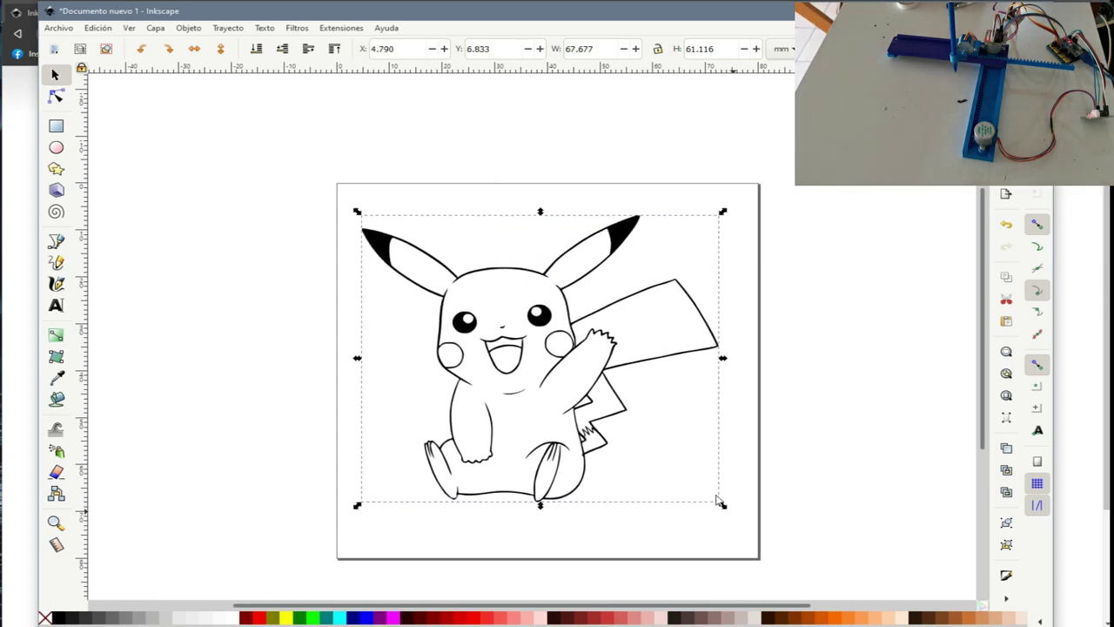
drag(723, 506, 738, 534)
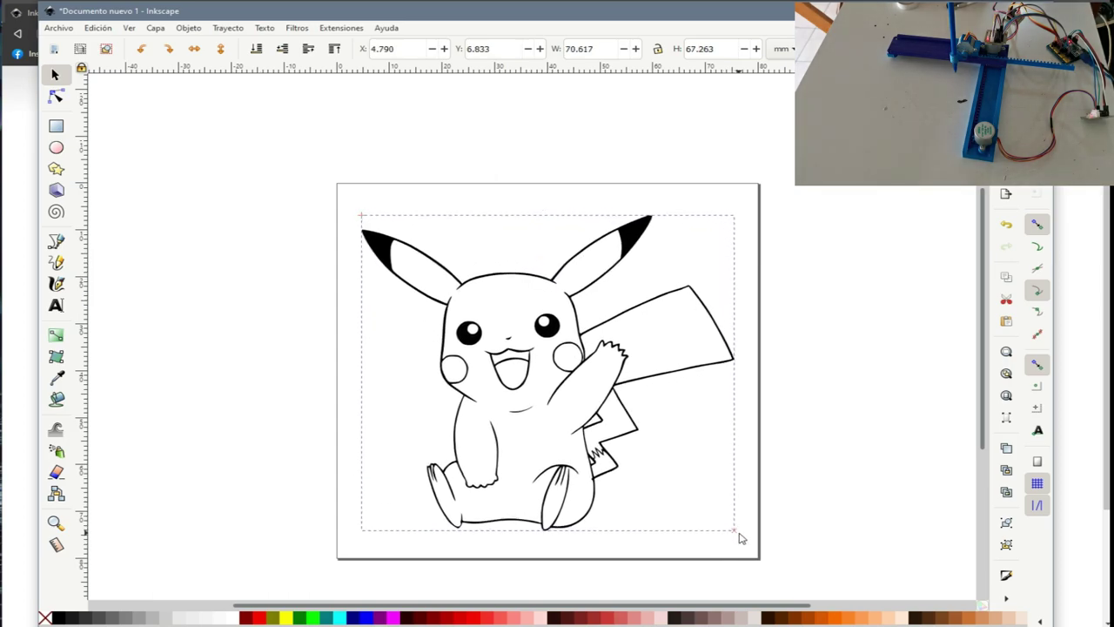
drag(609, 416, 608, 412)
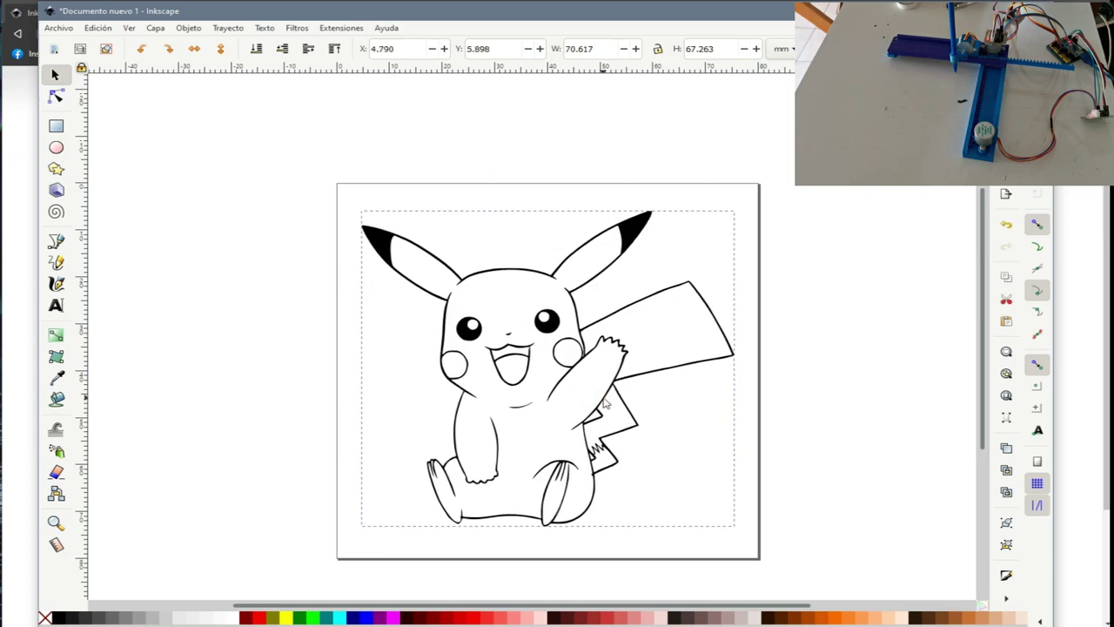
click(913, 402)
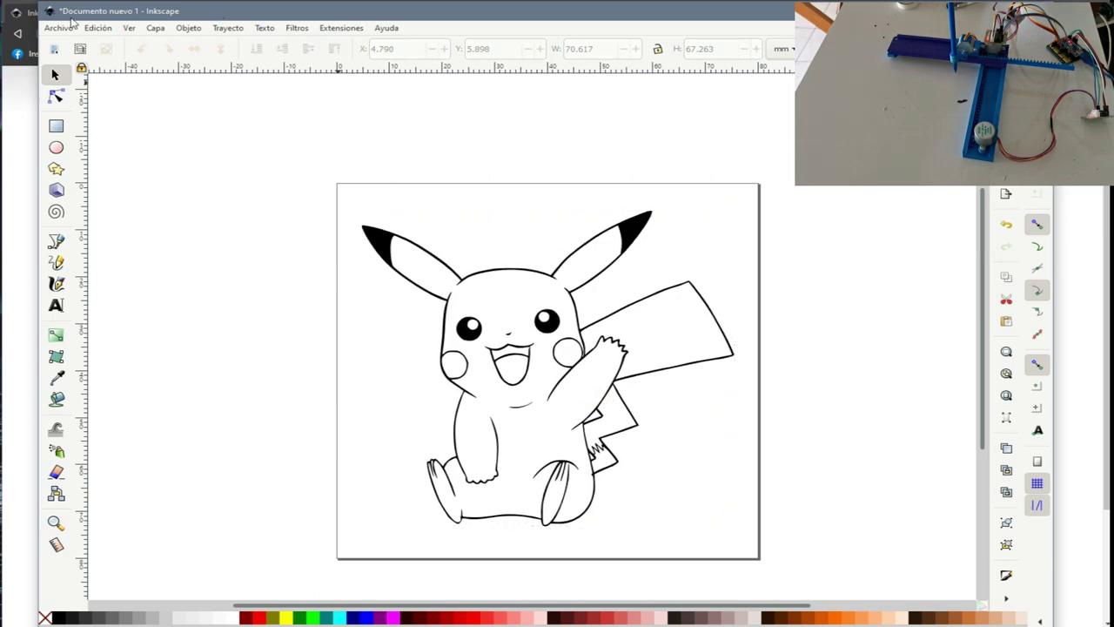
Save the drawing as an Inkscape SVG named pika in the CNC Mini Plotter folder, replacing the existing file.
click(60, 28)
click(136, 134)
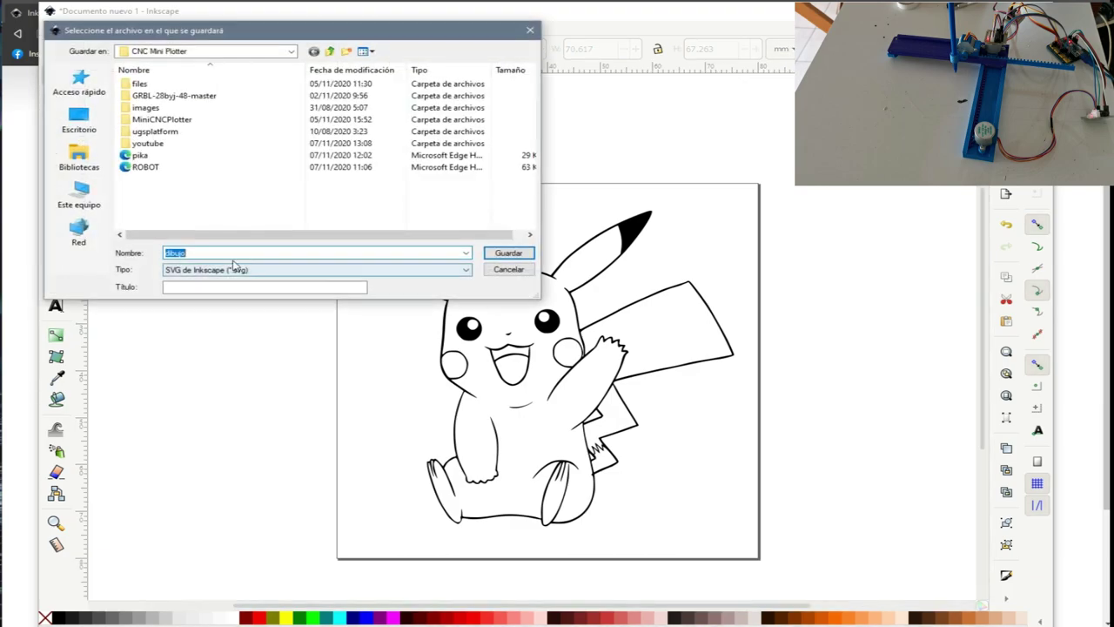
click(141, 155)
click(178, 271)
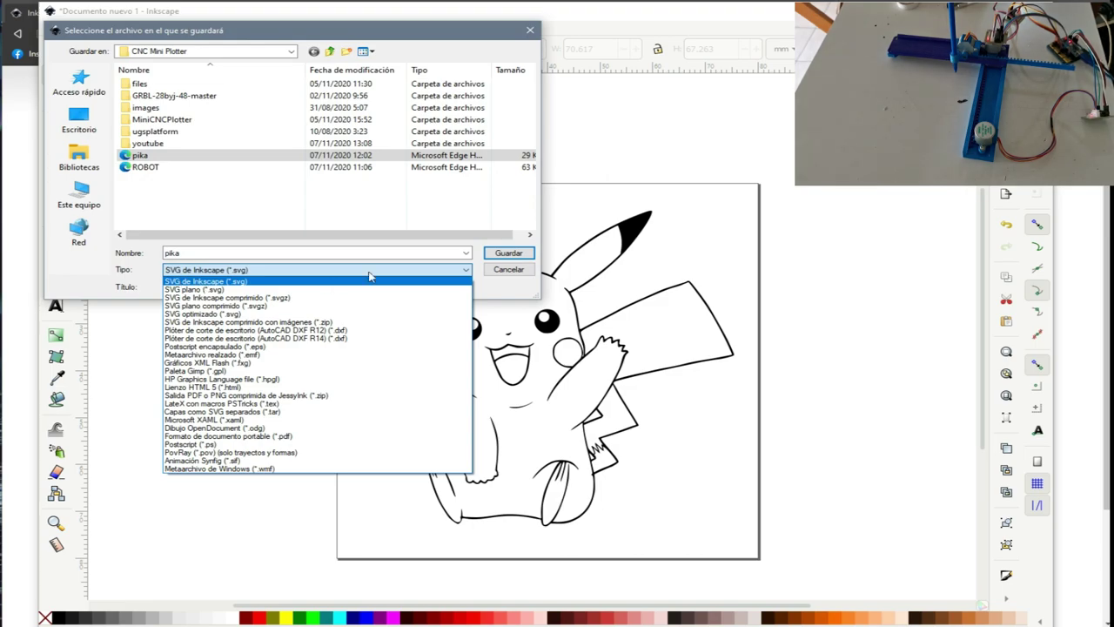
click(522, 263)
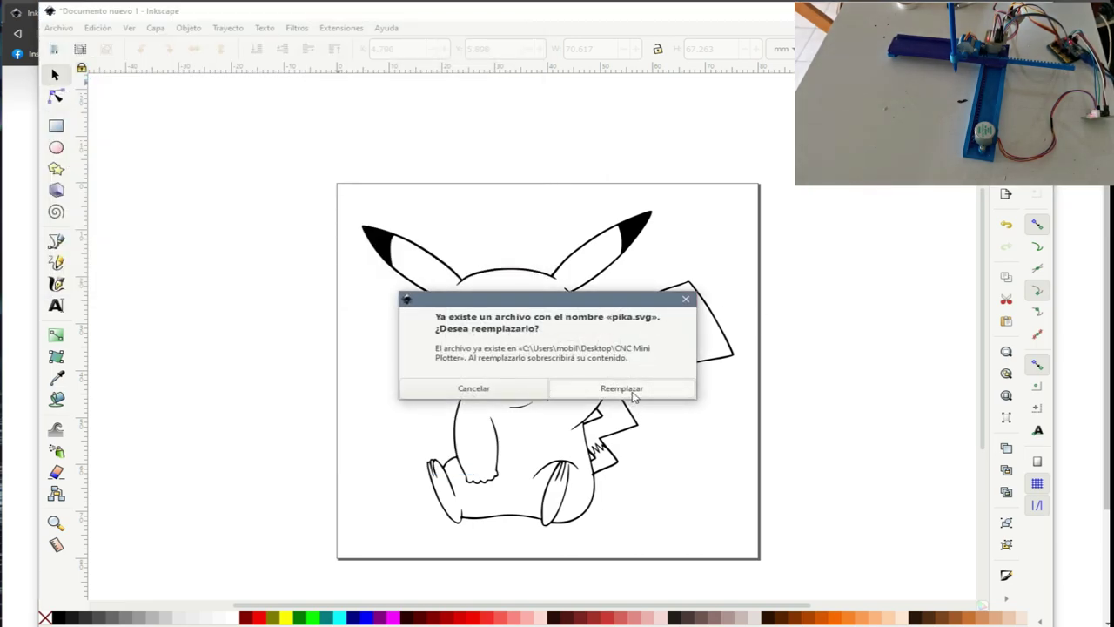
click(628, 389)
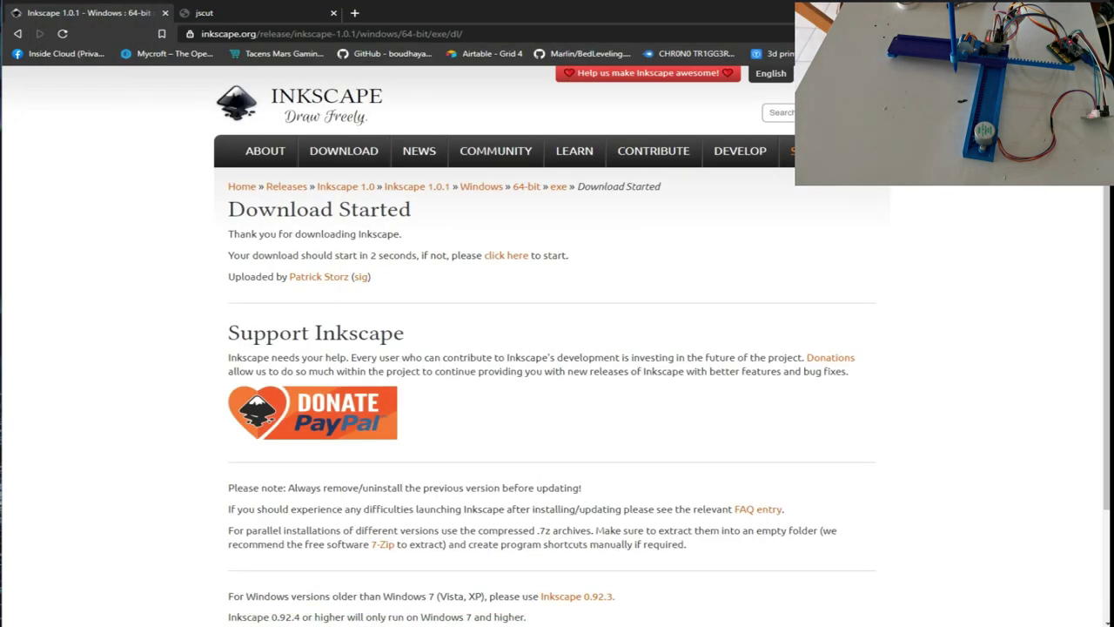
Switch to jscut, closing the Inkscape download page, and load the settings.jscut file from the CNC Mini Plotter folder.
click(165, 13)
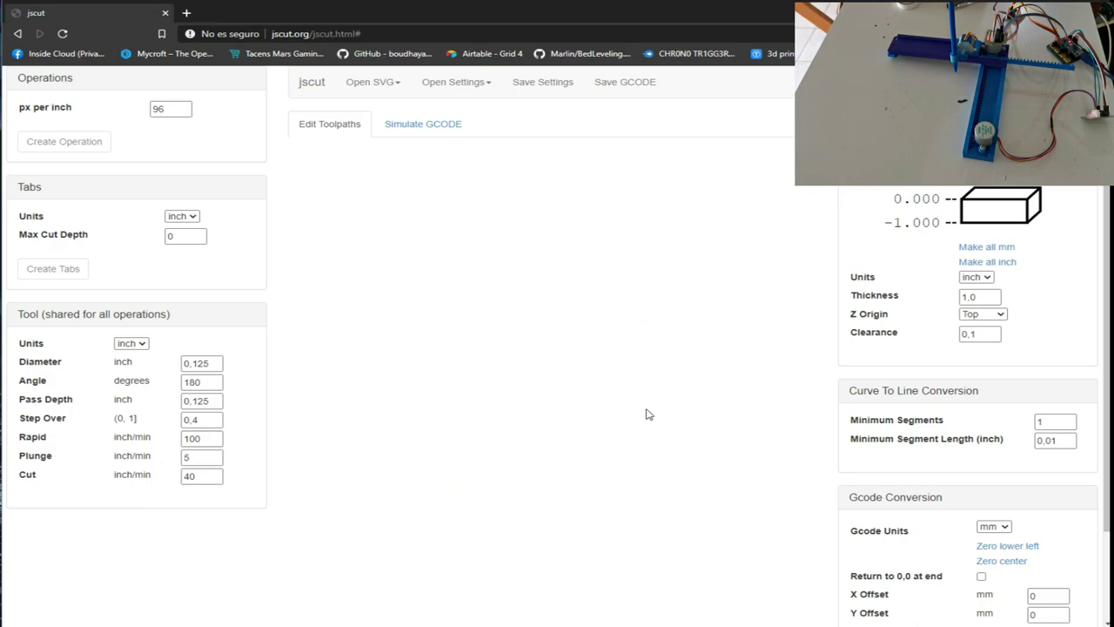
click(466, 87)
click(449, 128)
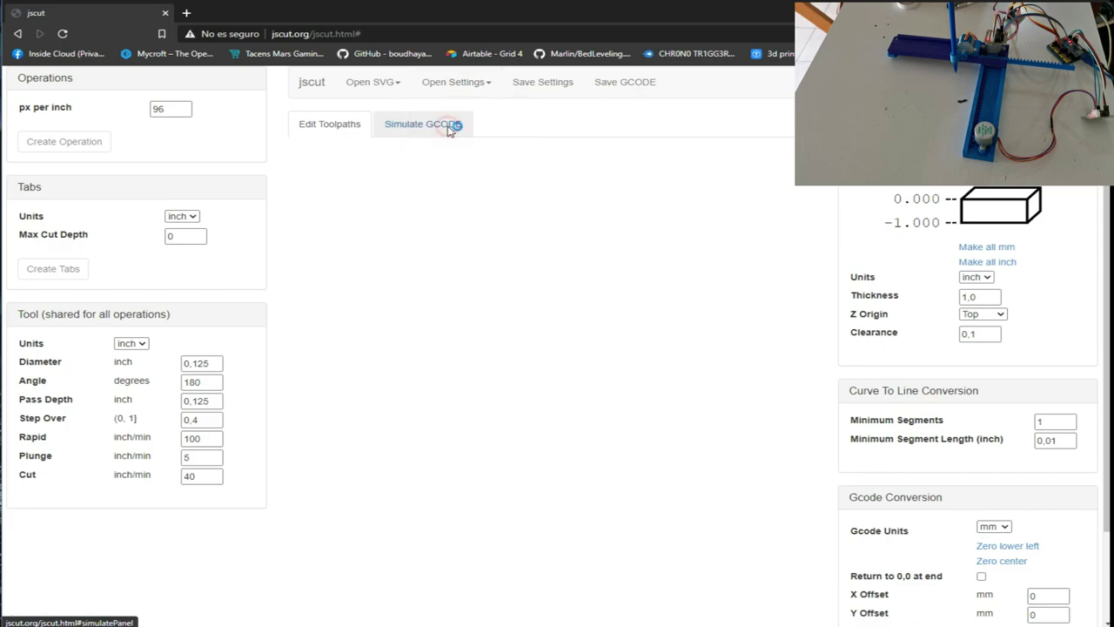
scroll(219, 260, down, 3)
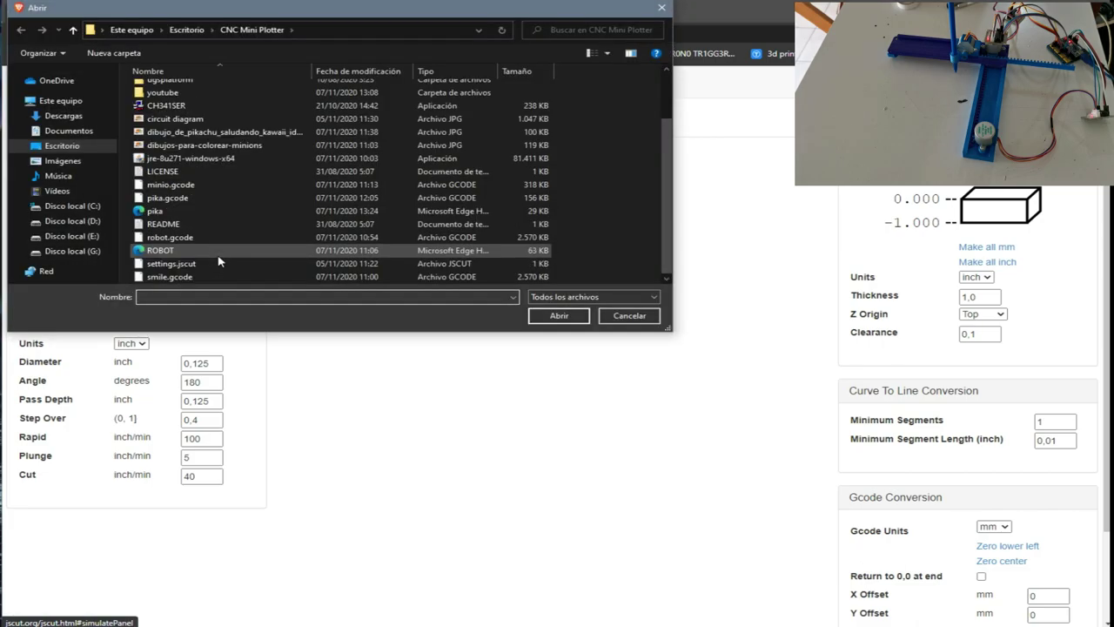
click(174, 263)
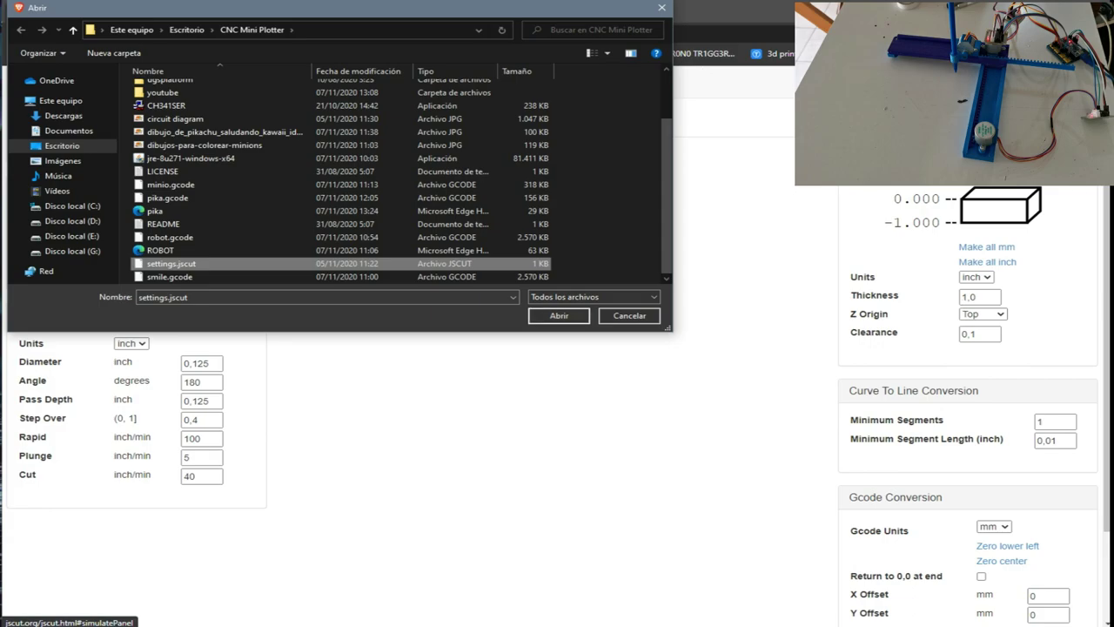
click(567, 317)
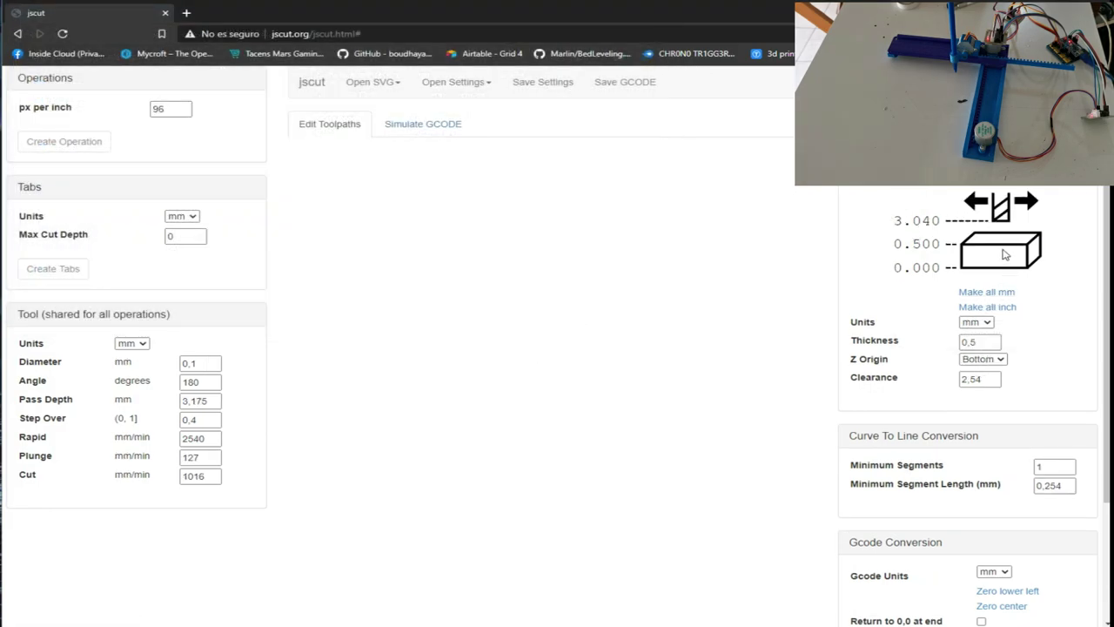
Review the loaded G-code conversion settings and open the local pika SVG file in jscut.
scroll(940, 406, down, 2)
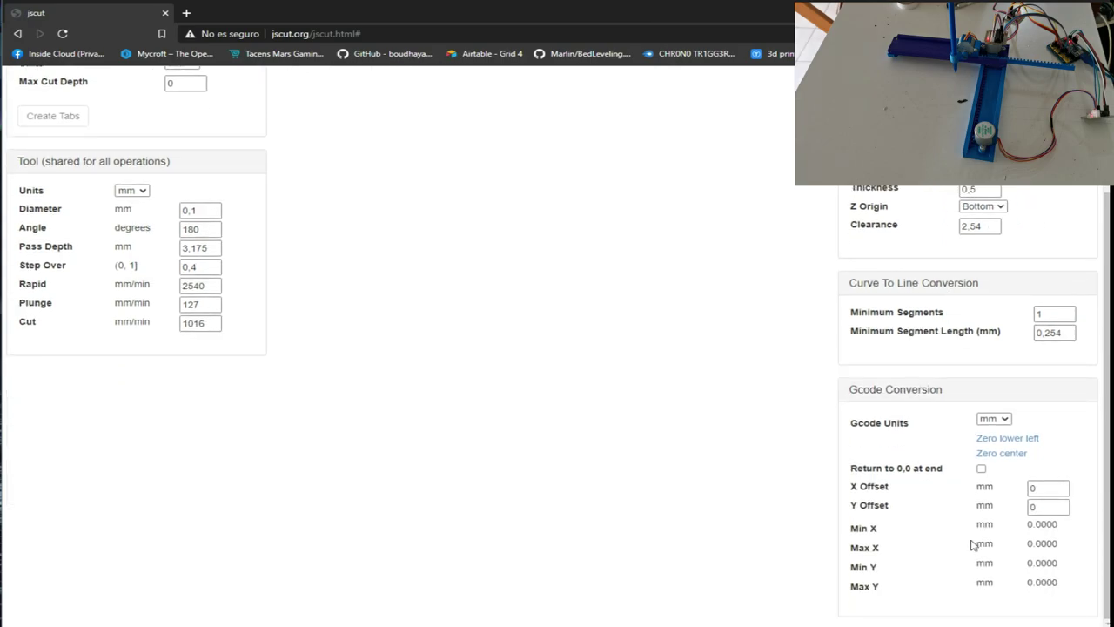
scroll(954, 368, up, 2)
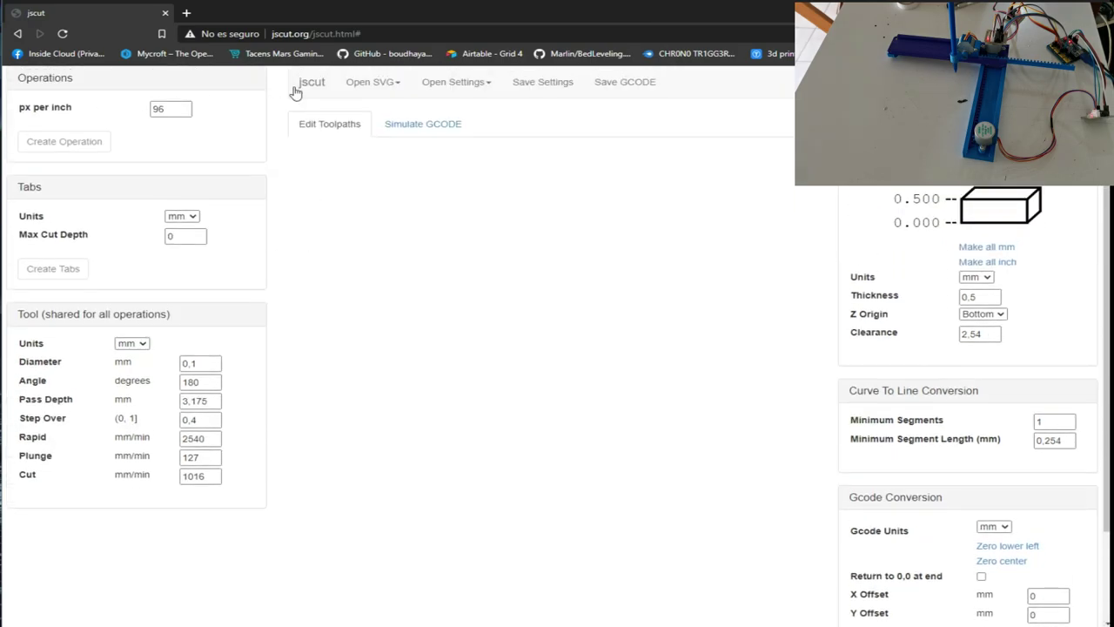
click(380, 86)
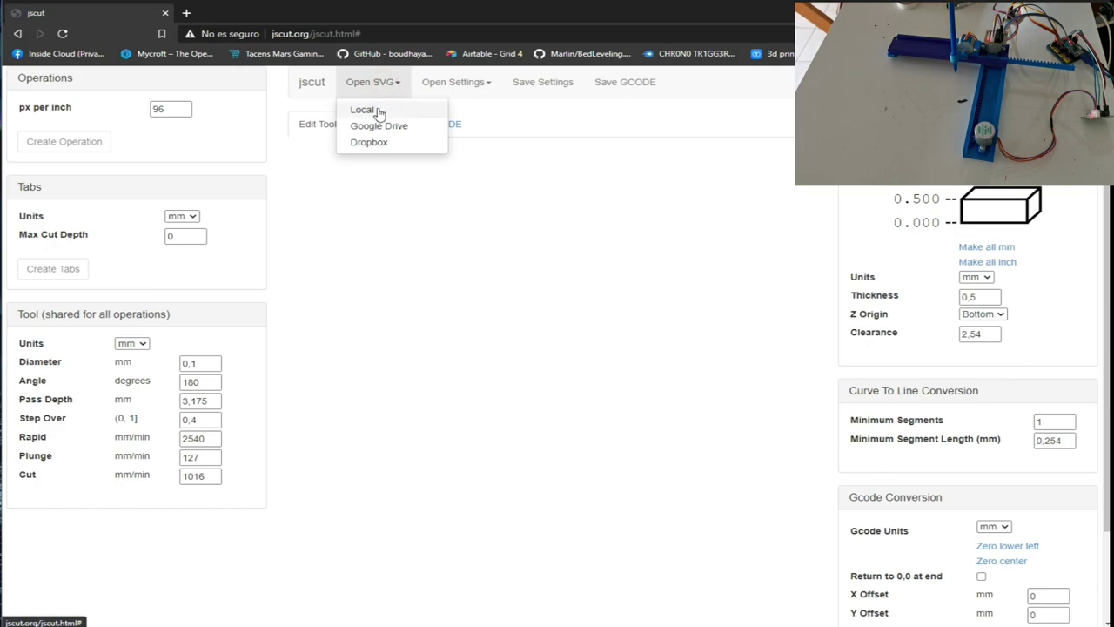
click(378, 109)
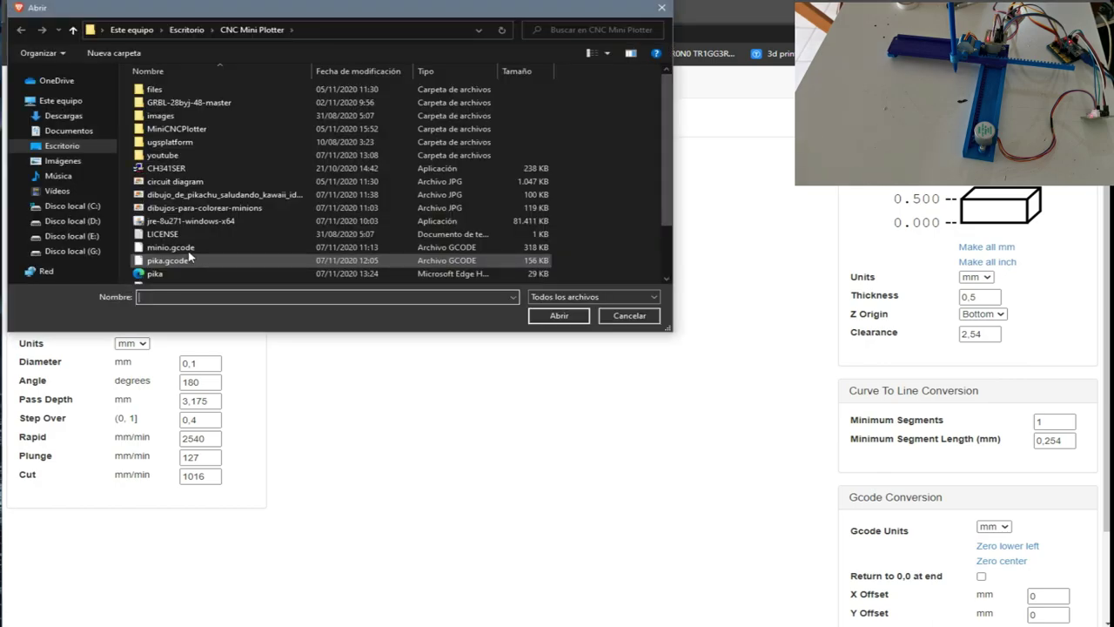
double_click(157, 238)
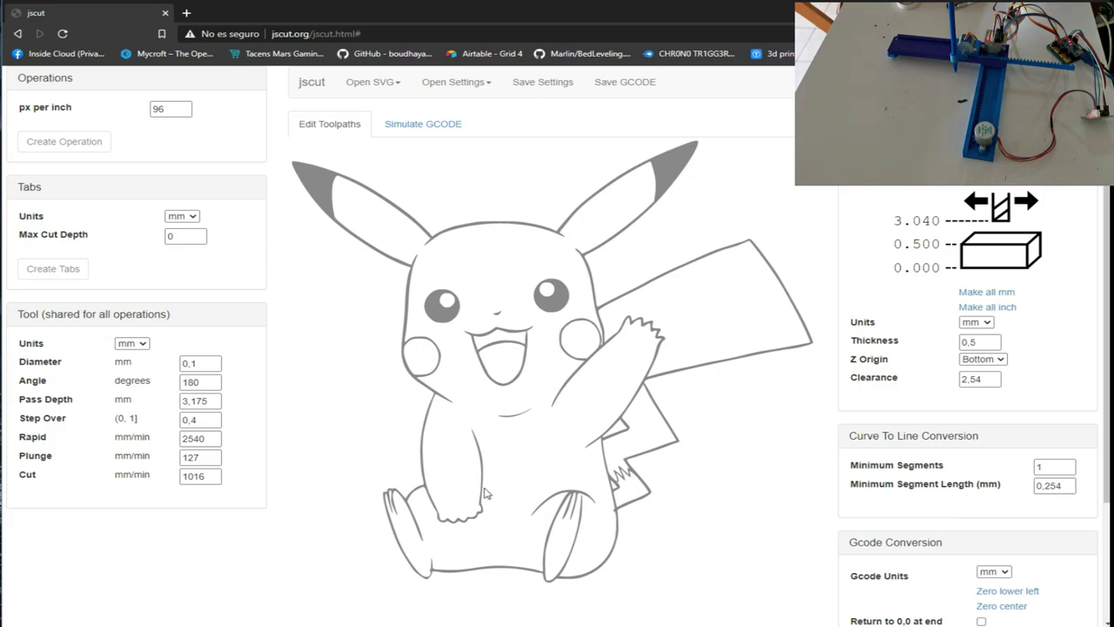
Select the whole Pikachu drawing and create a Pocket operation from it, keeping 96 px per inch.
scroll(863, 321, down, 1)
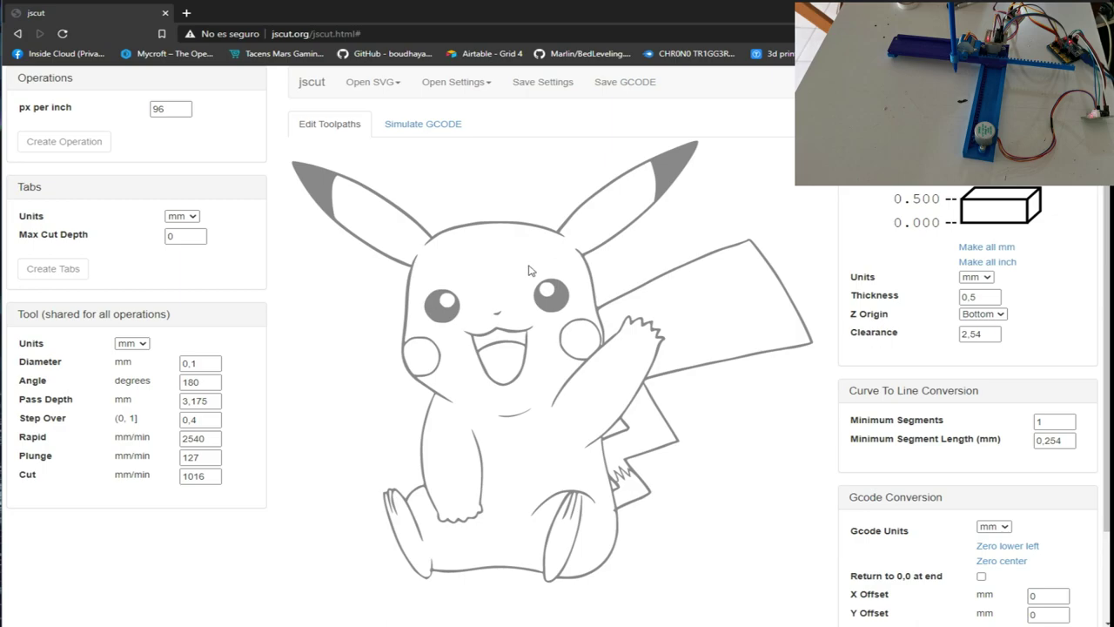
click(426, 233)
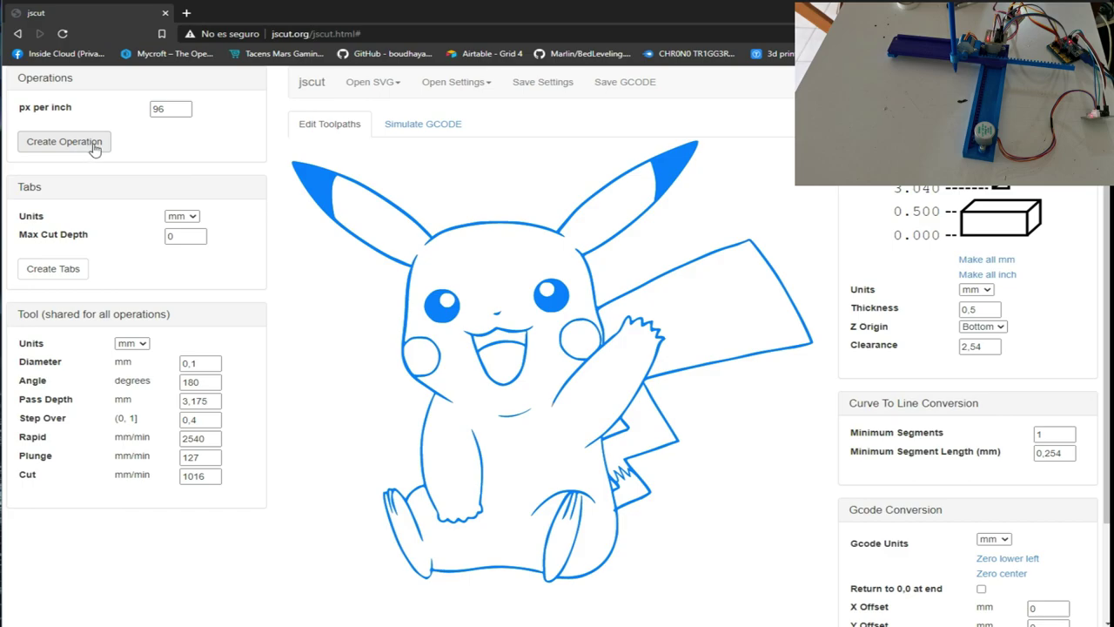
mouse_move(177, 109)
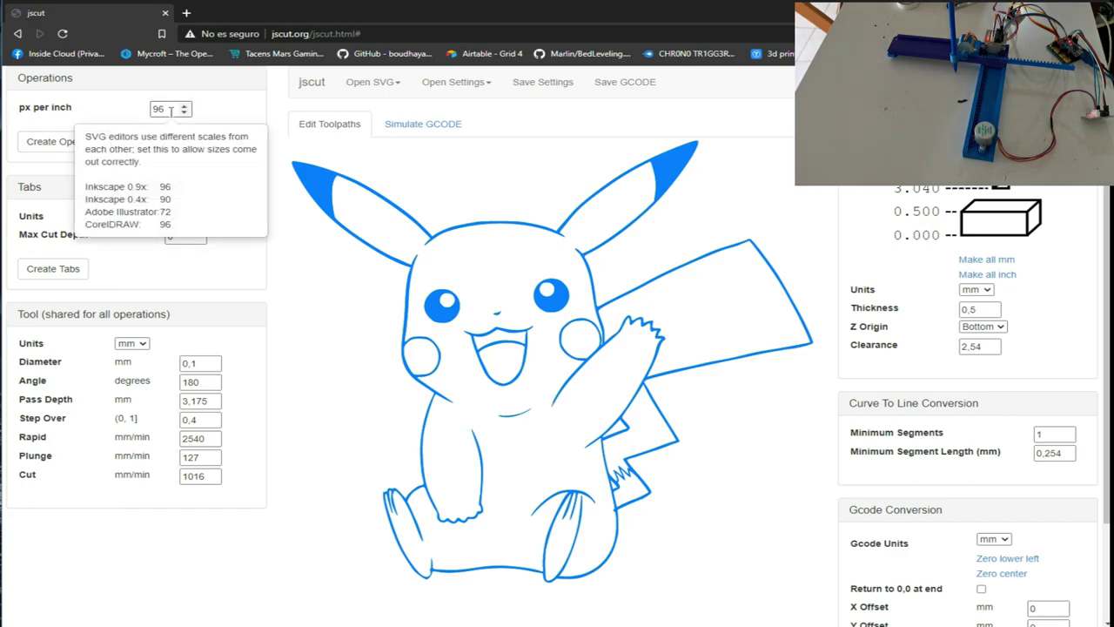
drag(171, 109, 143, 116)
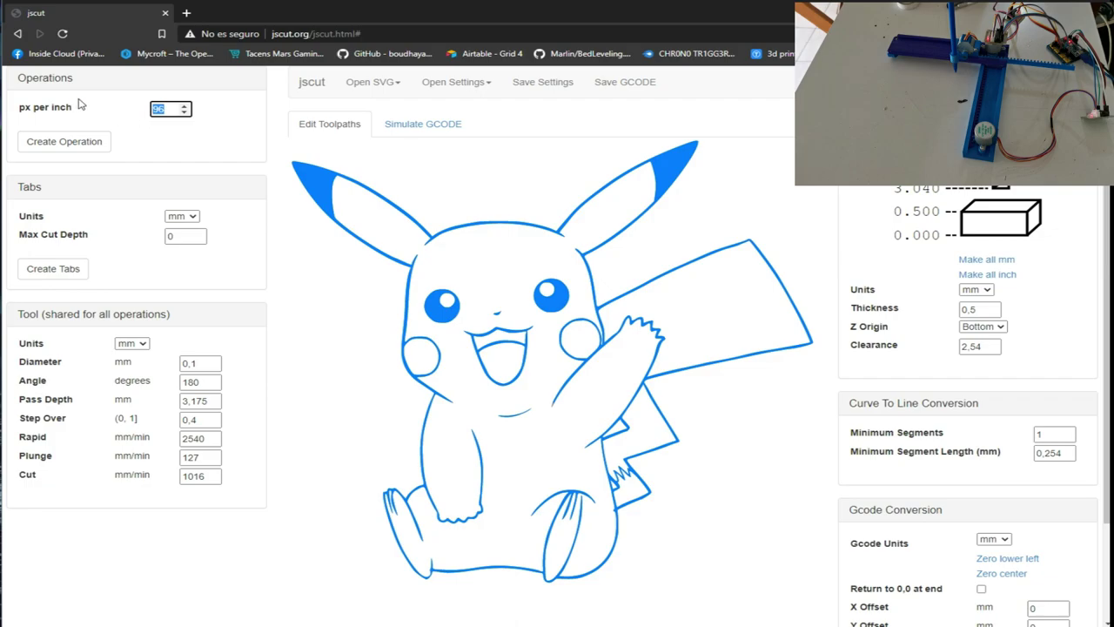
mouse_move(153, 108)
click(83, 145)
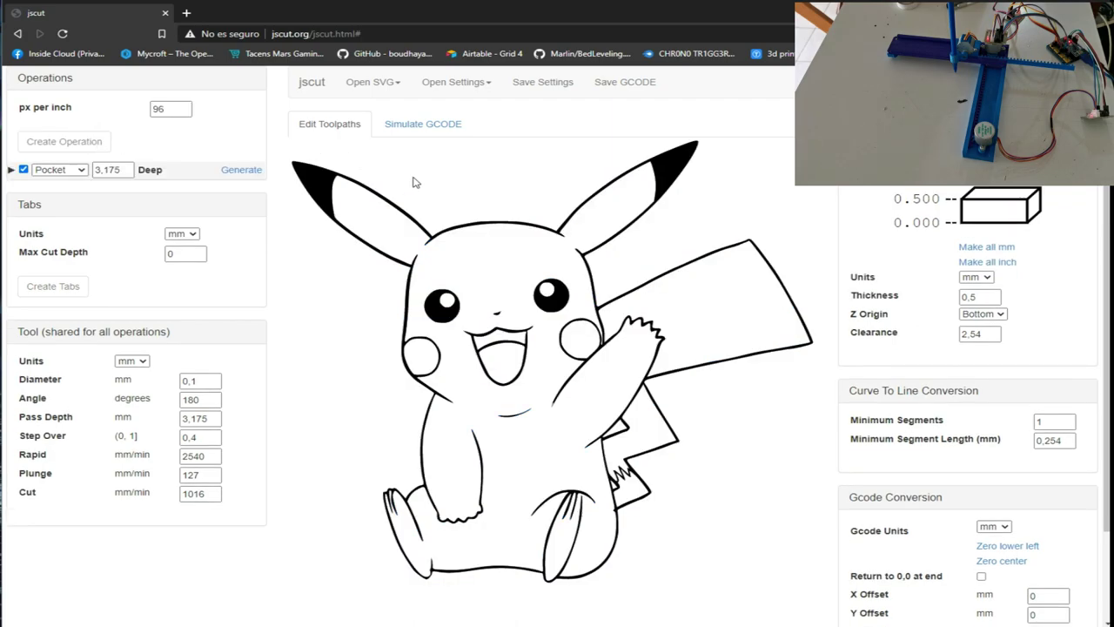